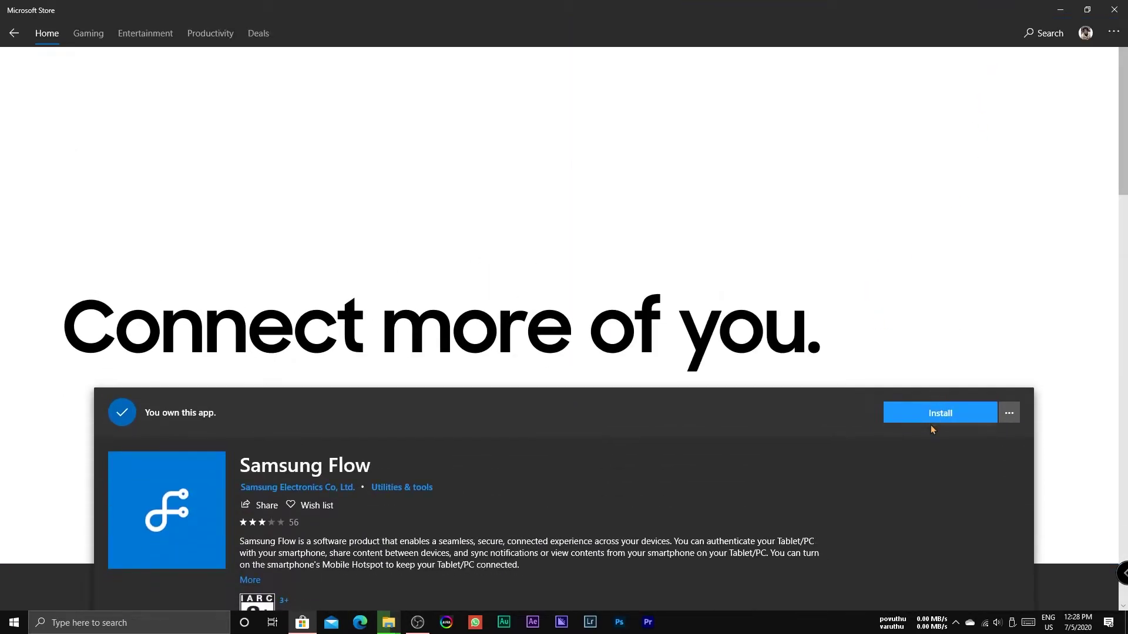
- Install Samsung Flow on the PC from the Microsoft Store and launch it in a maximized window
click(931, 418)
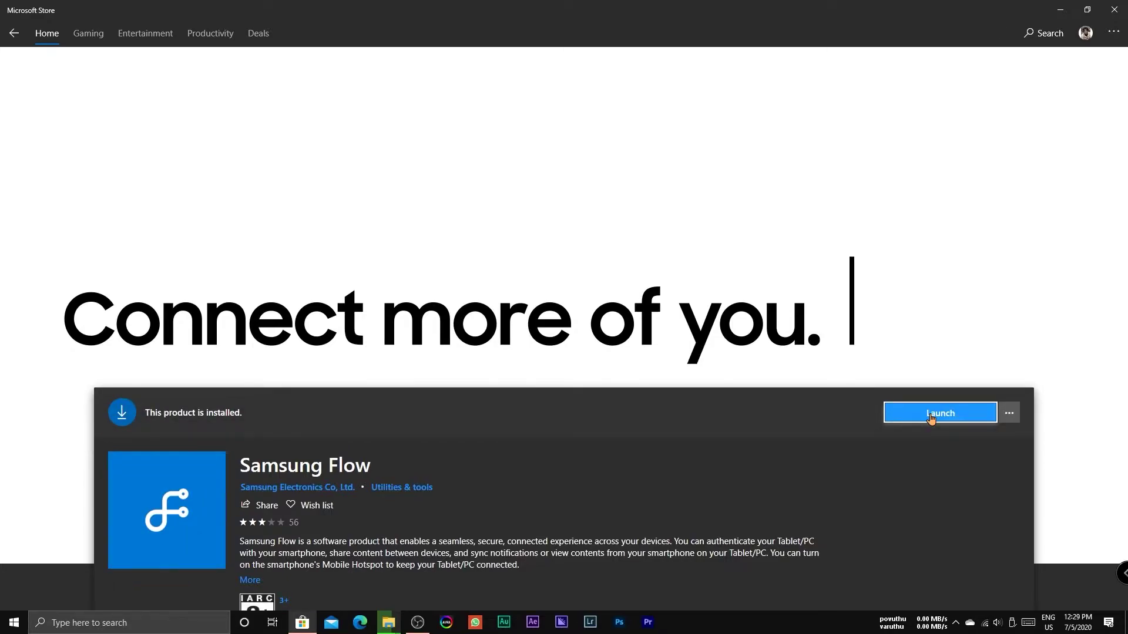
click(929, 418)
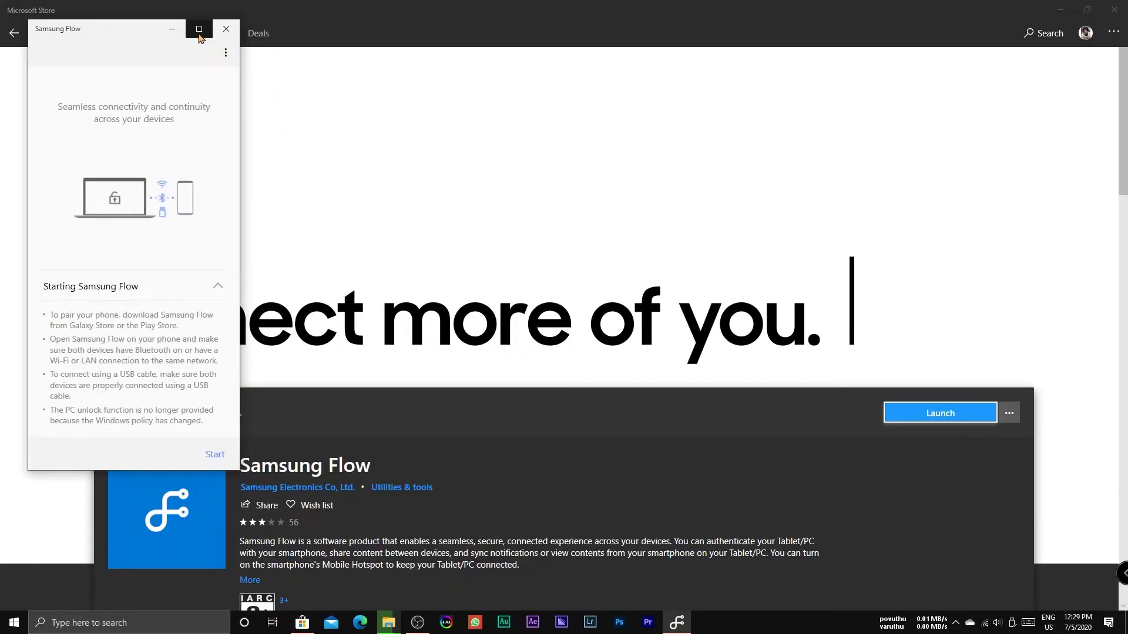
click(196, 30)
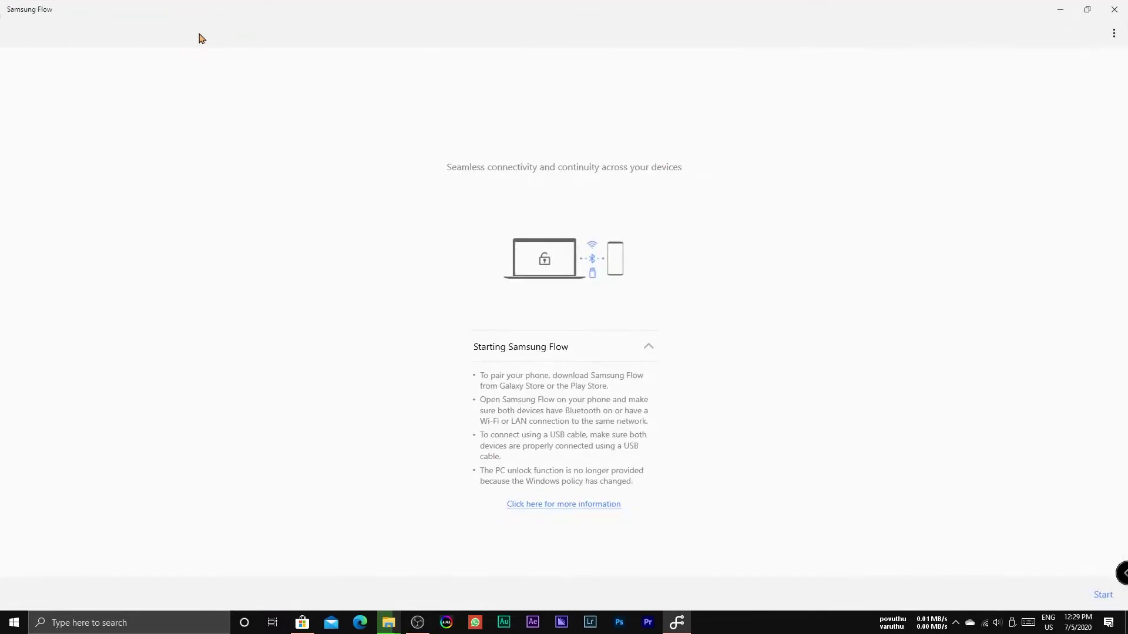
click(1092, 587)
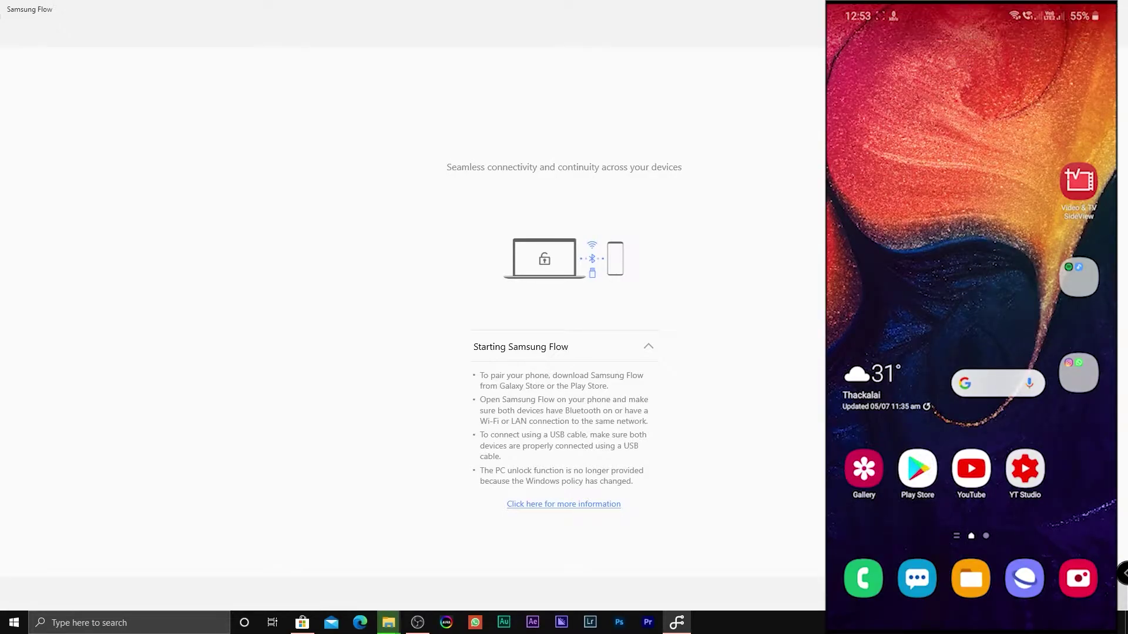
- On the phone, search the Play Store for "samsung flow" and install the Samsung Flow app
click(917, 468)
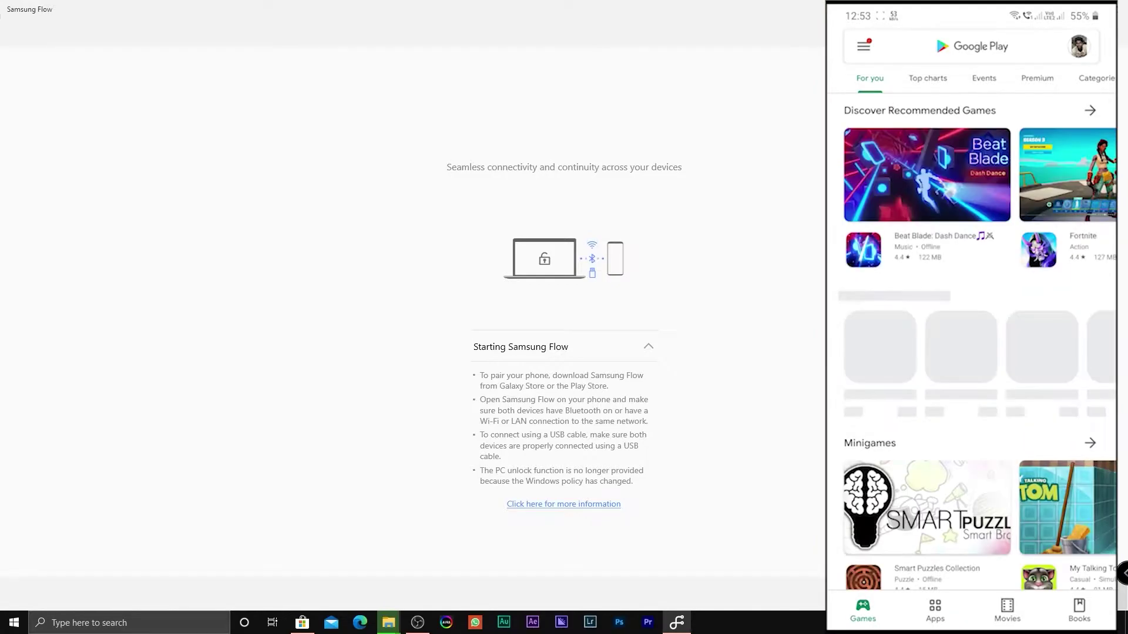
click(1019, 41)
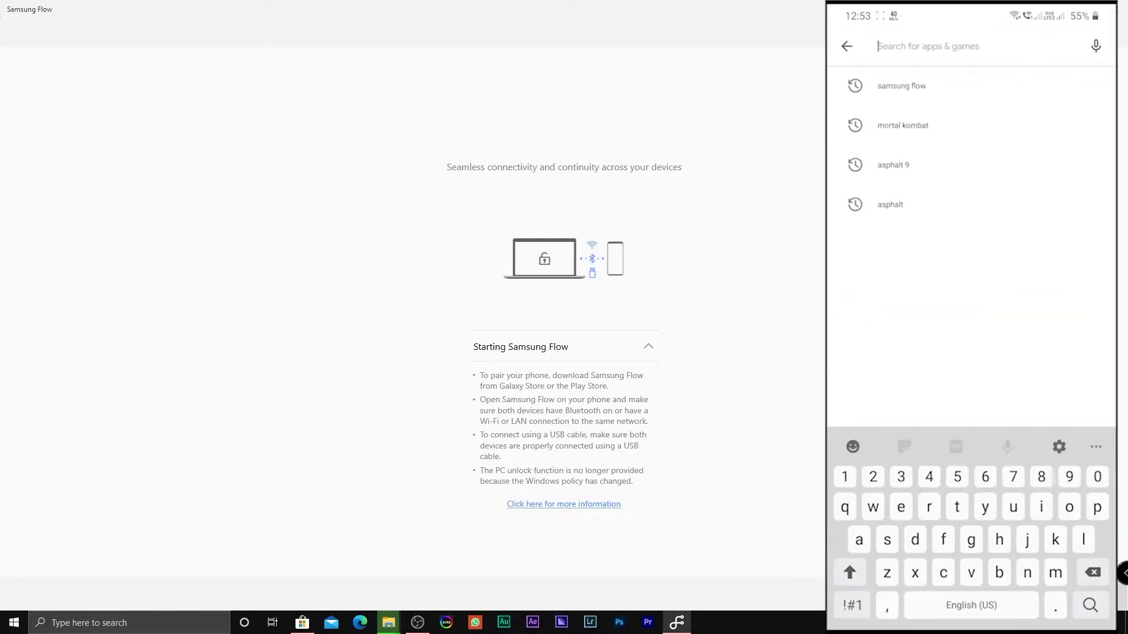
text(sams)
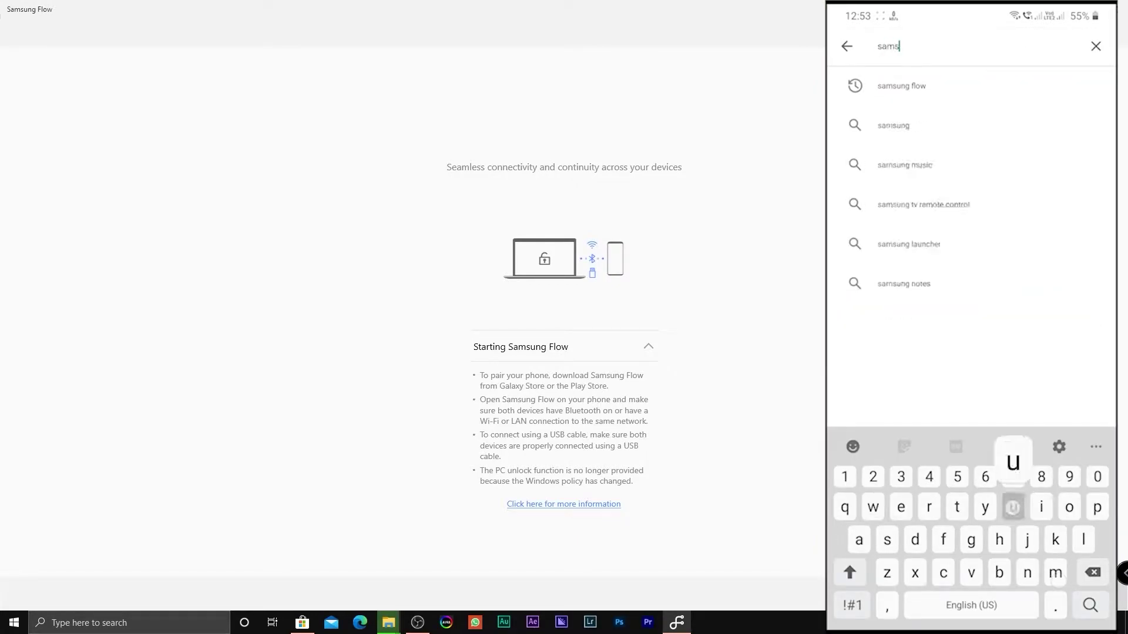
text(ung flow)
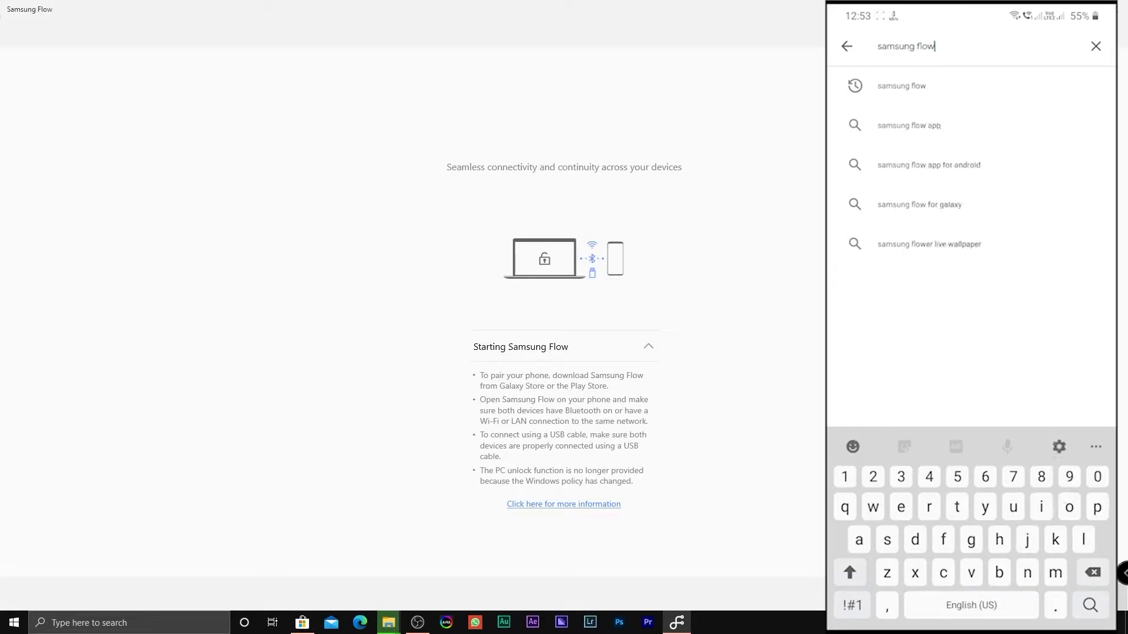
click(897, 85)
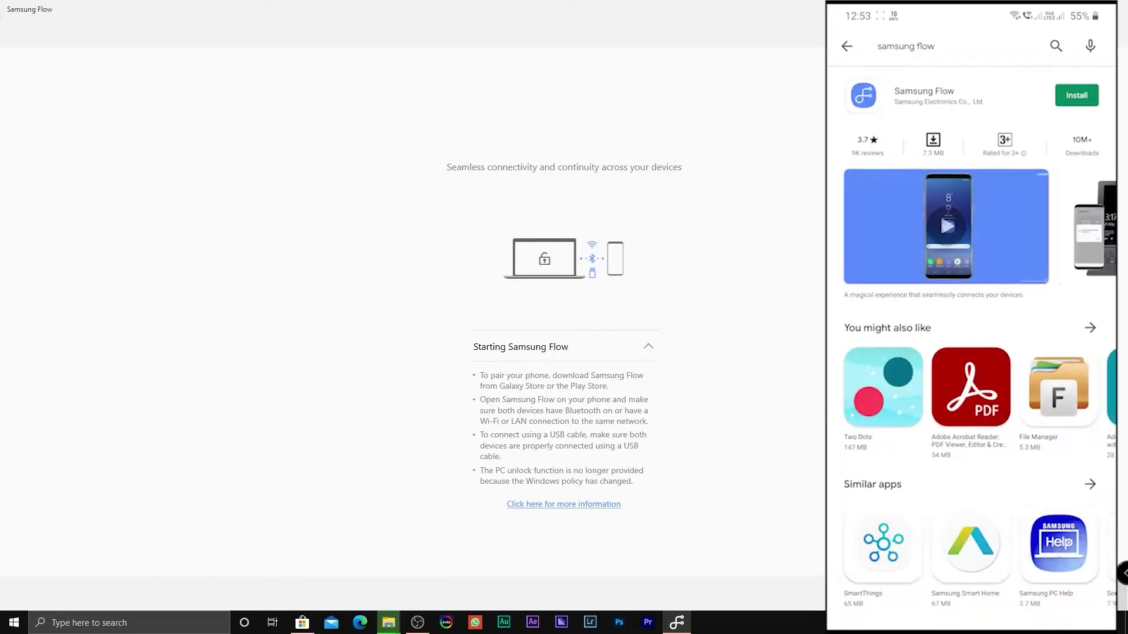
click(1077, 96)
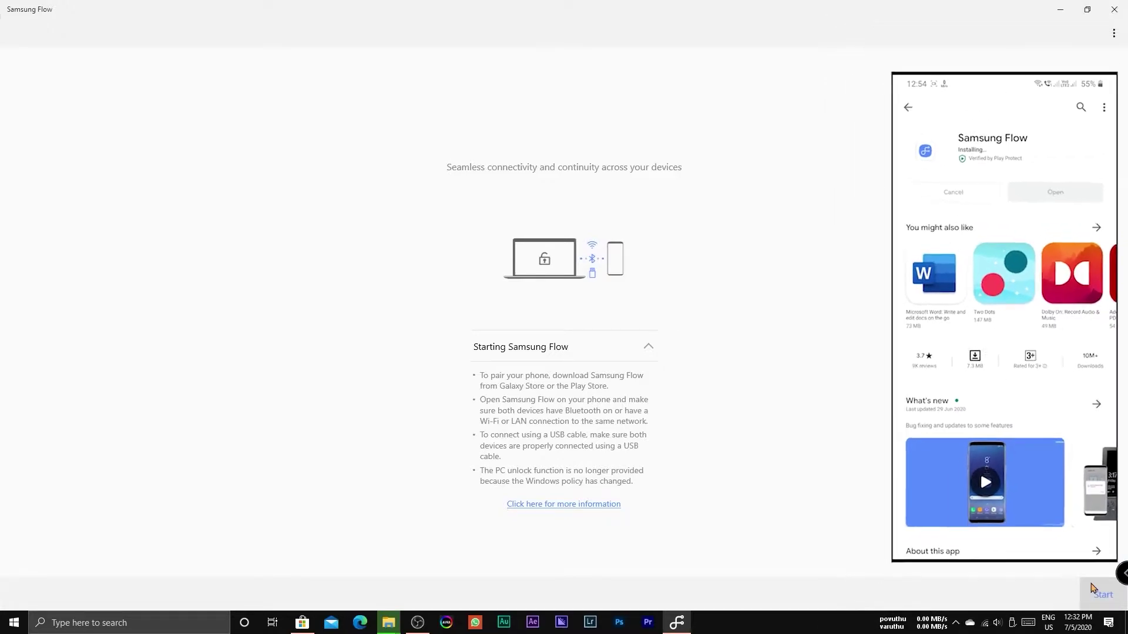
- Start the Samsung Flow setup on the PC and register the Galaxy A50 over Bluetooth
click(1094, 590)
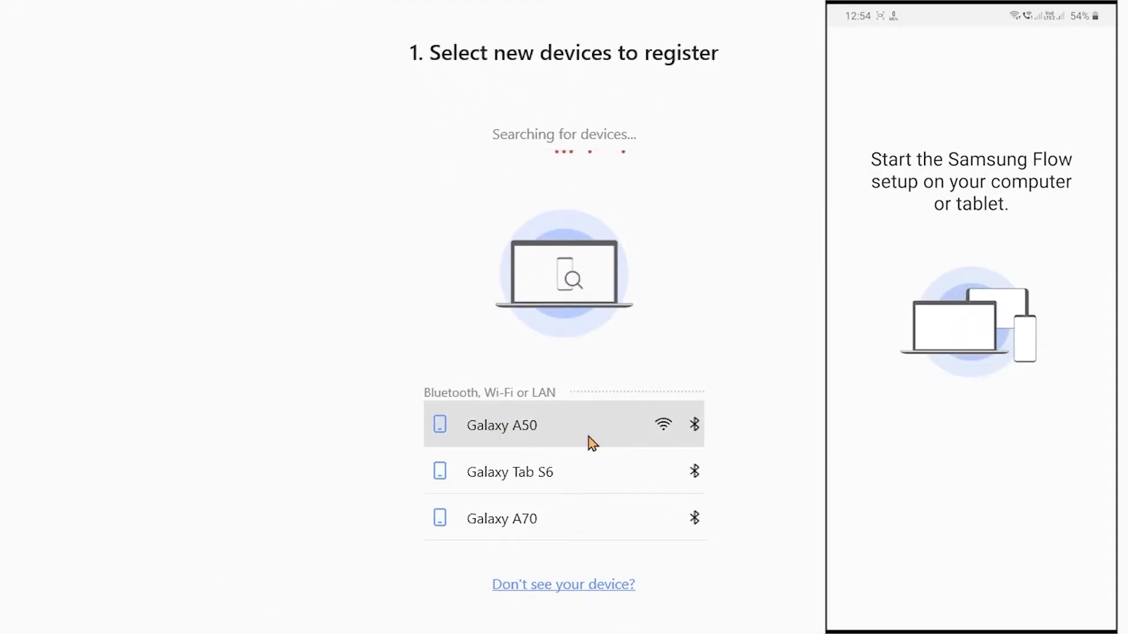
click(576, 429)
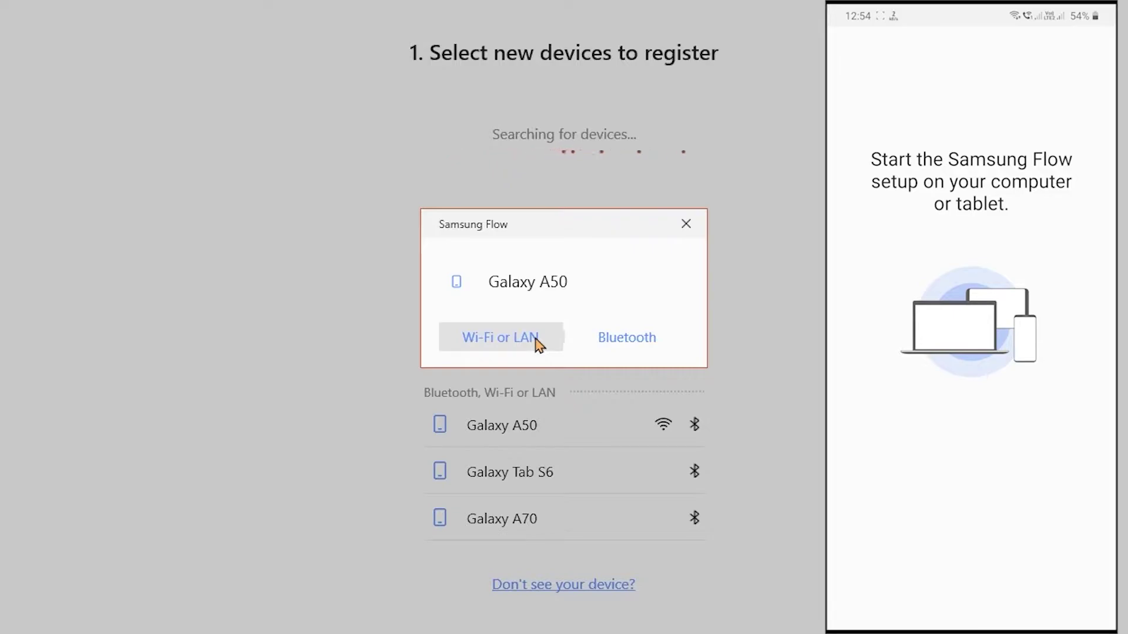
click(626, 344)
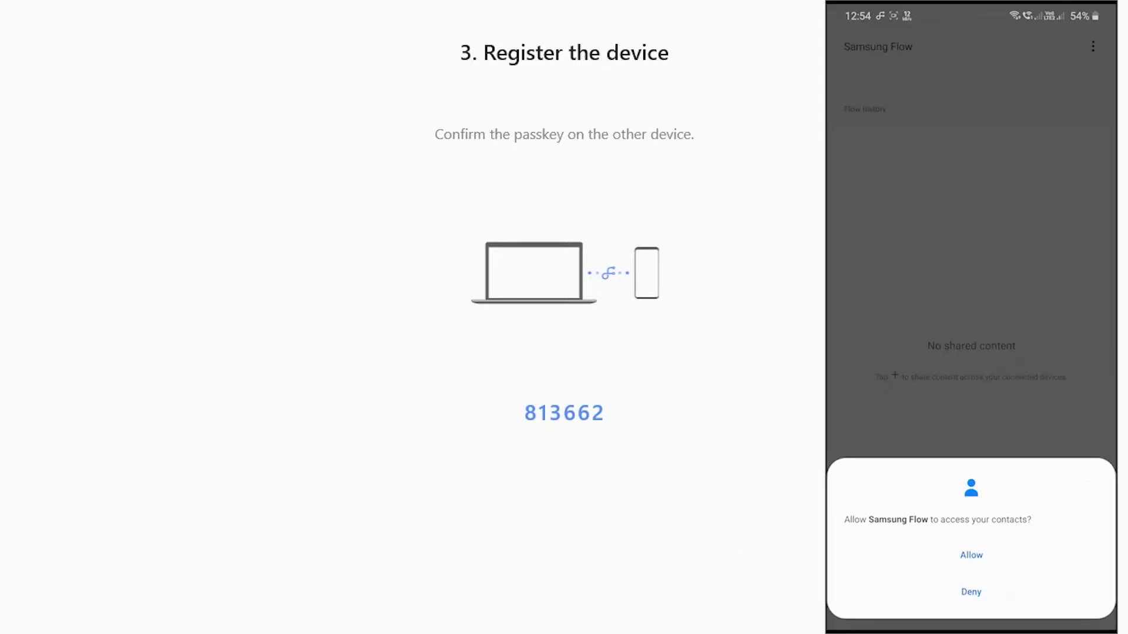
- Allow the permissions Samsung Flow requests on the phone, including access to contacts and to photos and media
click(970, 555)
click(989, 553)
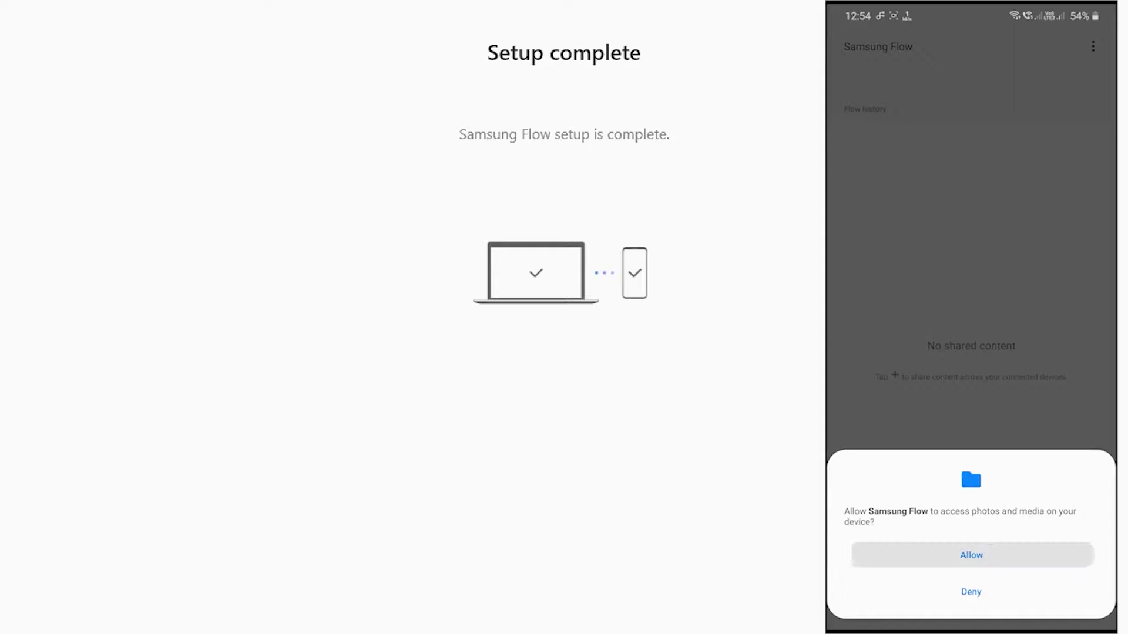
click(983, 556)
click(972, 555)
click(992, 554)
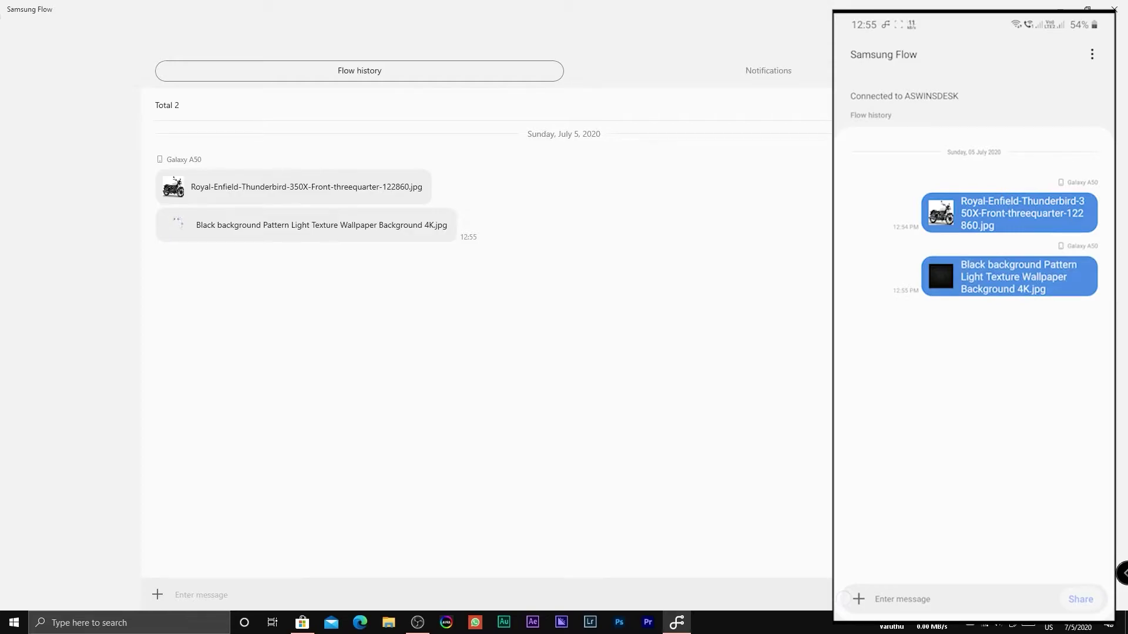
- Share the audio file [No_Copyright_Music]_Cold_Sun_-_Del.mp3 from the phone to the PC
click(858, 599)
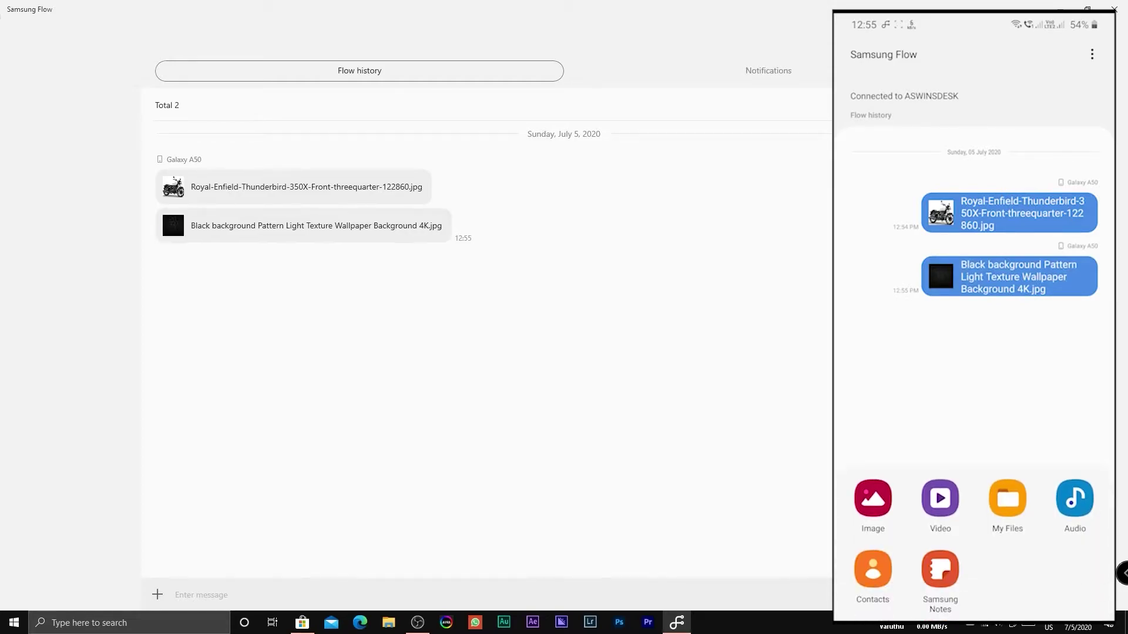
click(1075, 498)
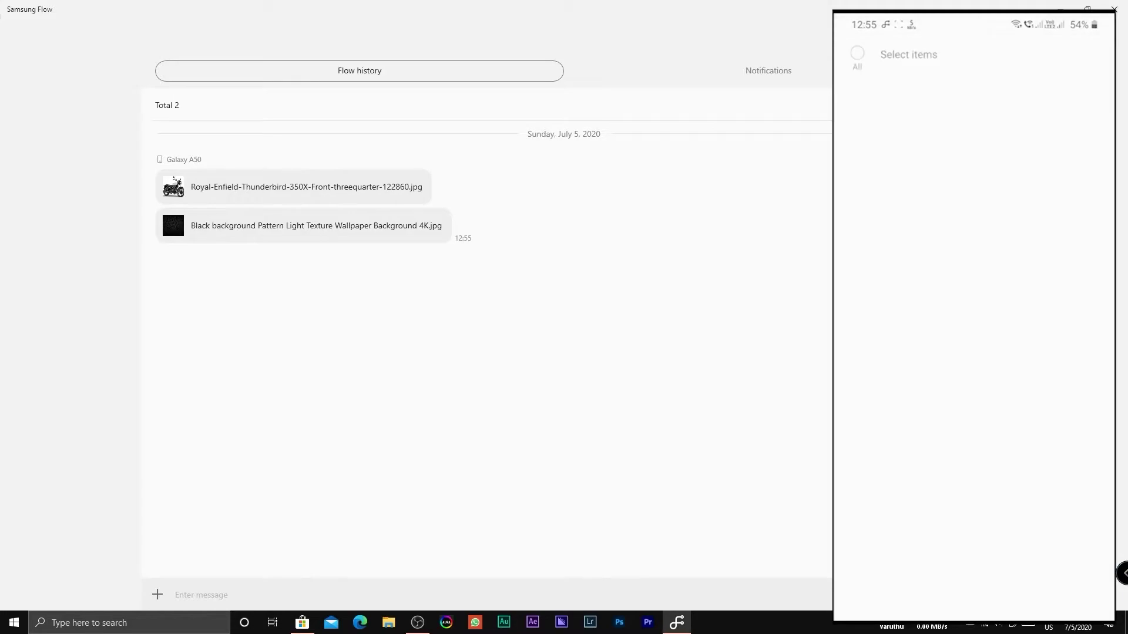
click(869, 115)
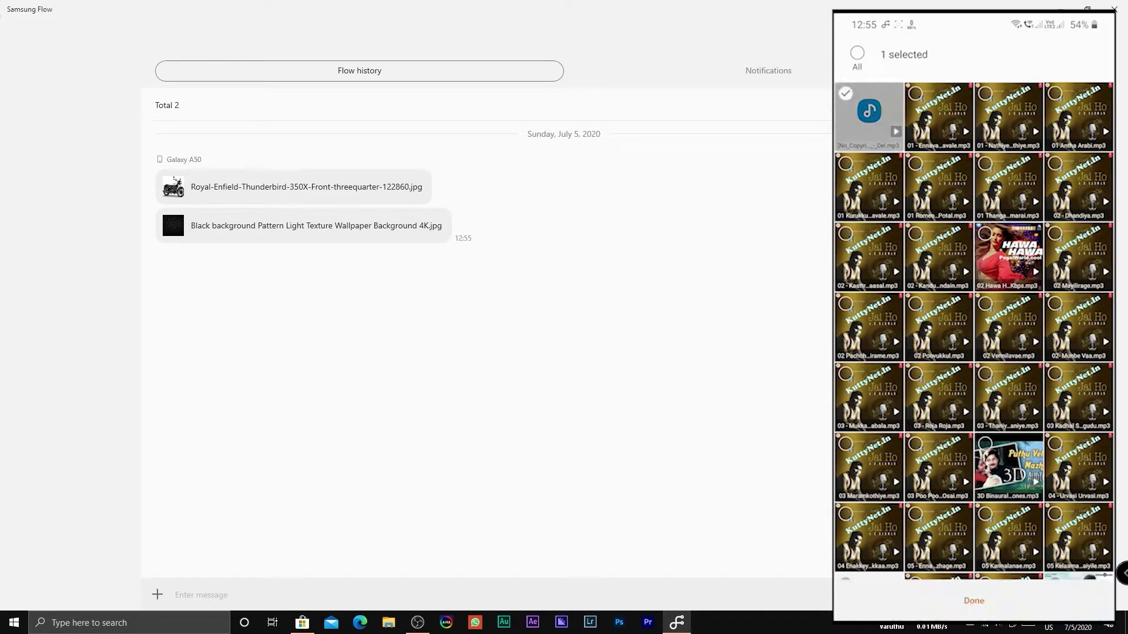
click(976, 601)
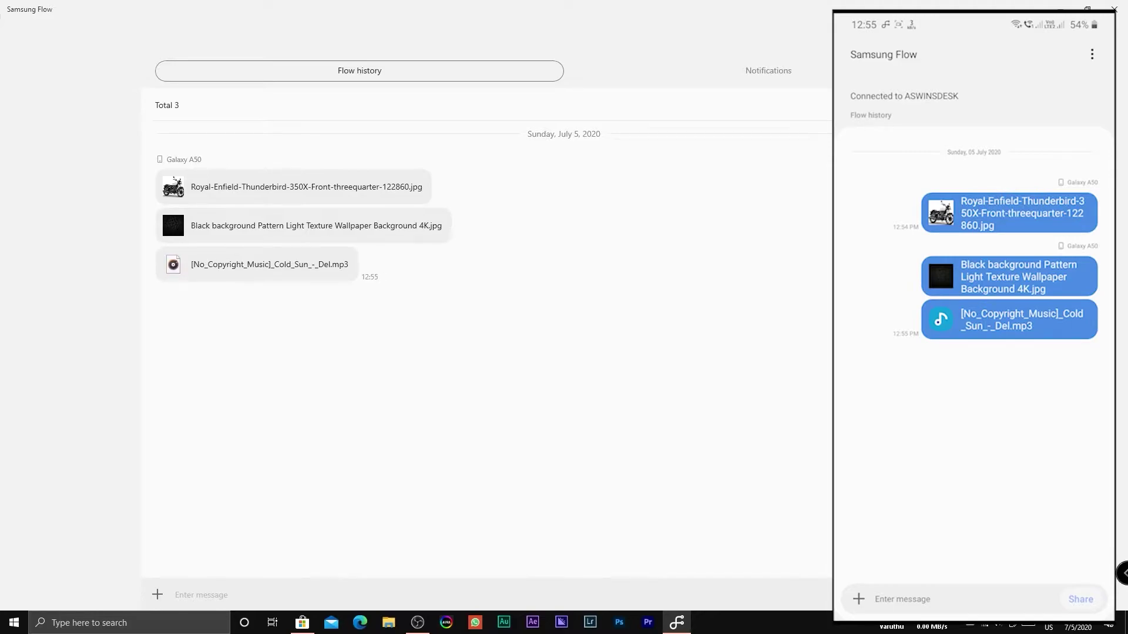
- Open each received file on the PC to check it: the Cold Sun MP3, the black background image and the 20190823_100310_001.mp4 video
click(252, 265)
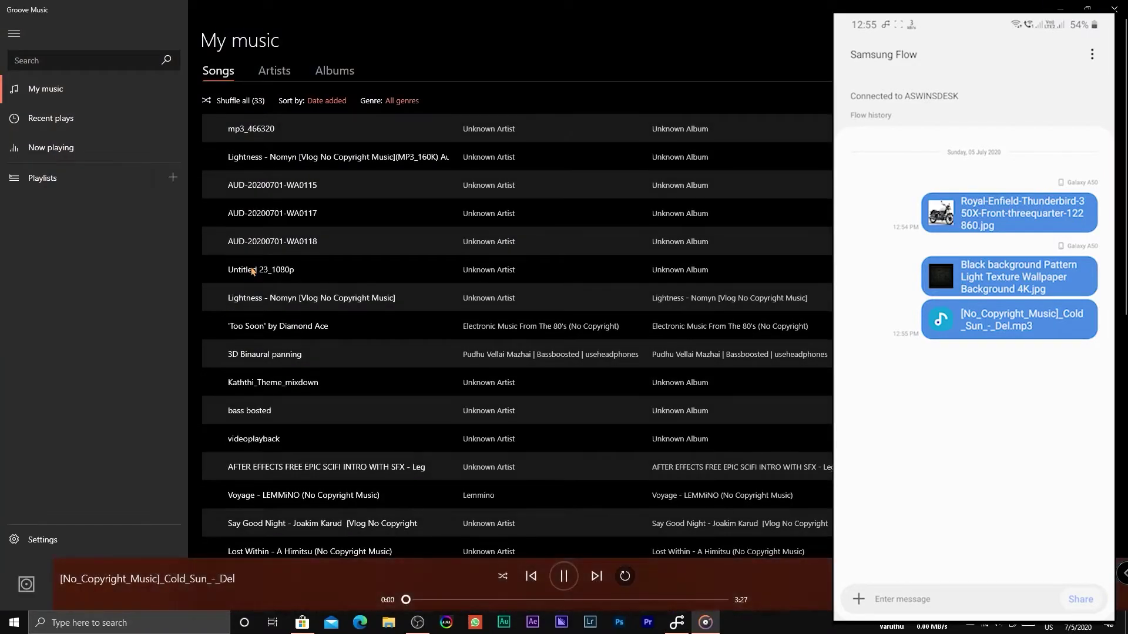
click(1114, 6)
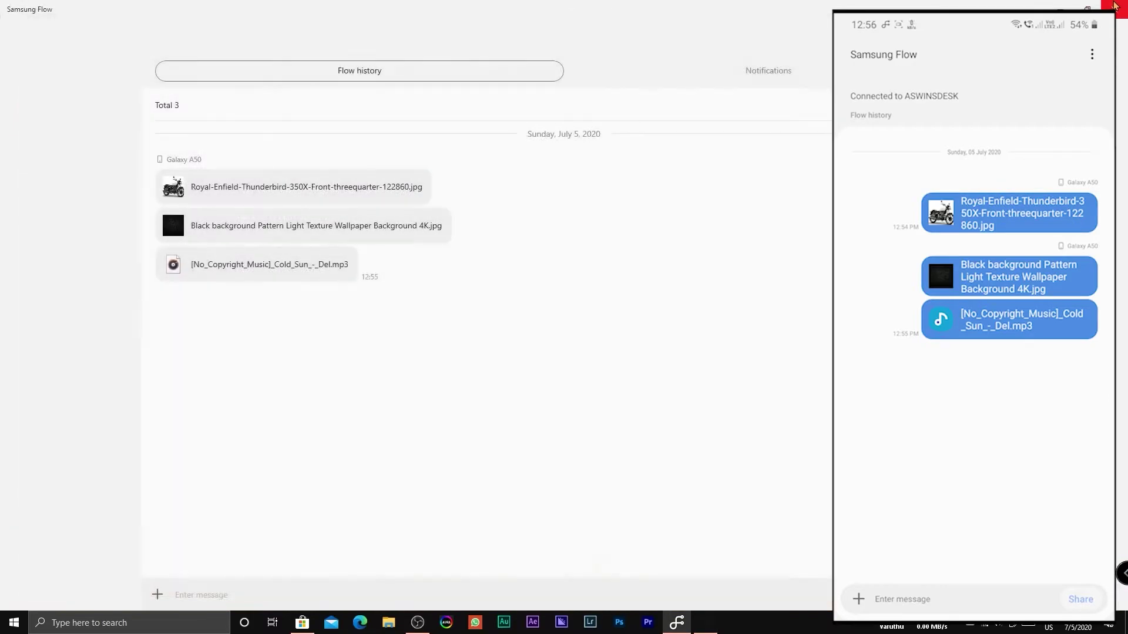
click(251, 229)
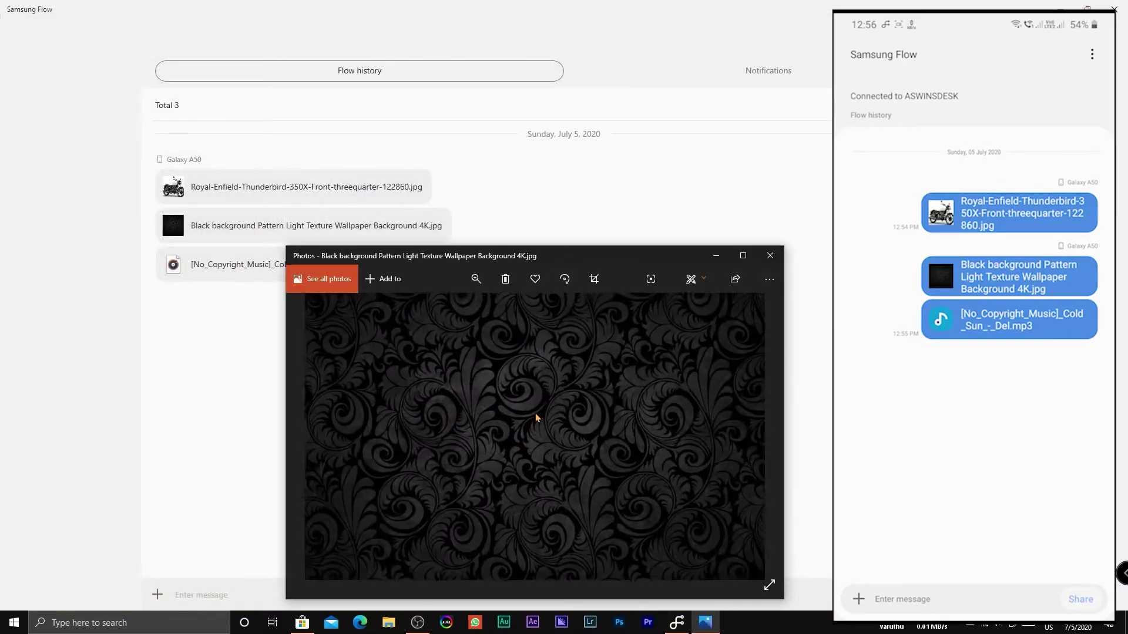
click(770, 256)
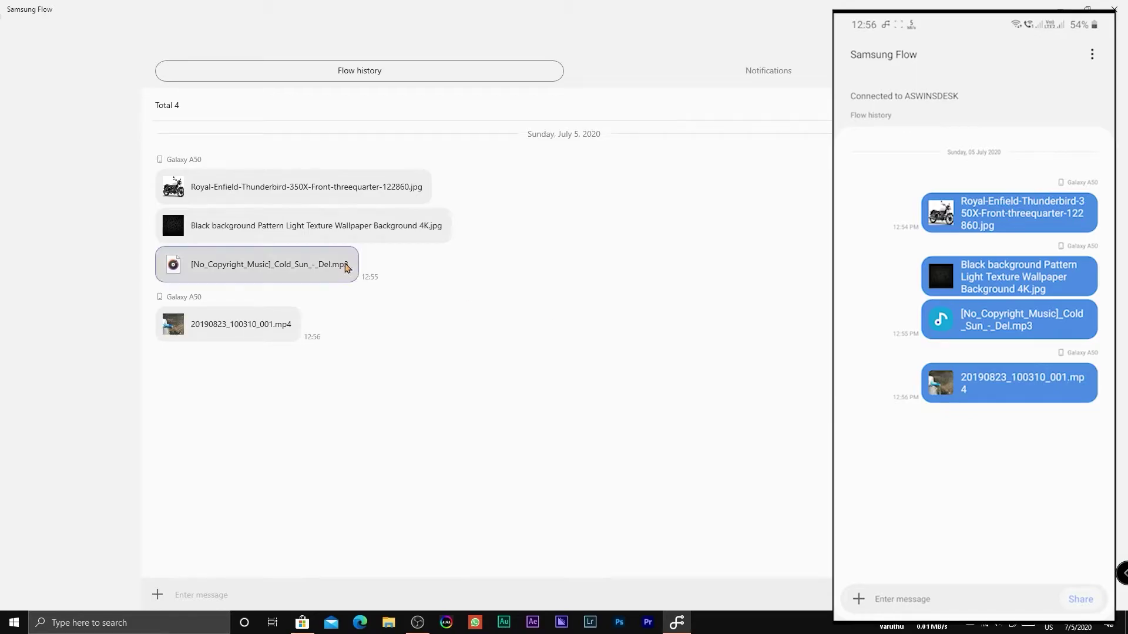
click(249, 323)
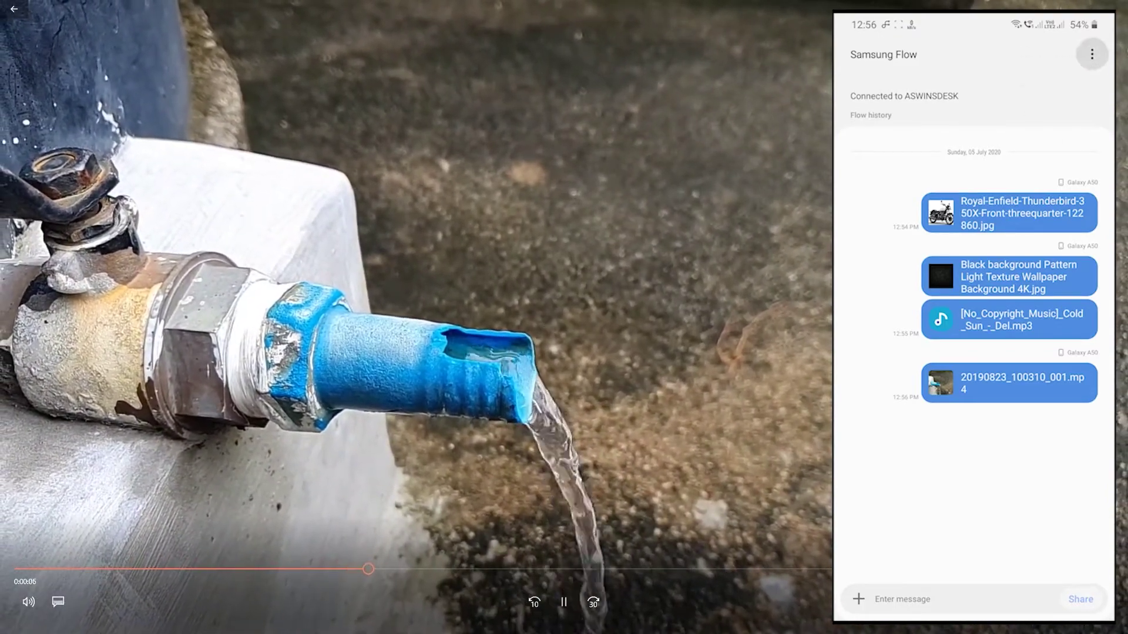
click(1115, 6)
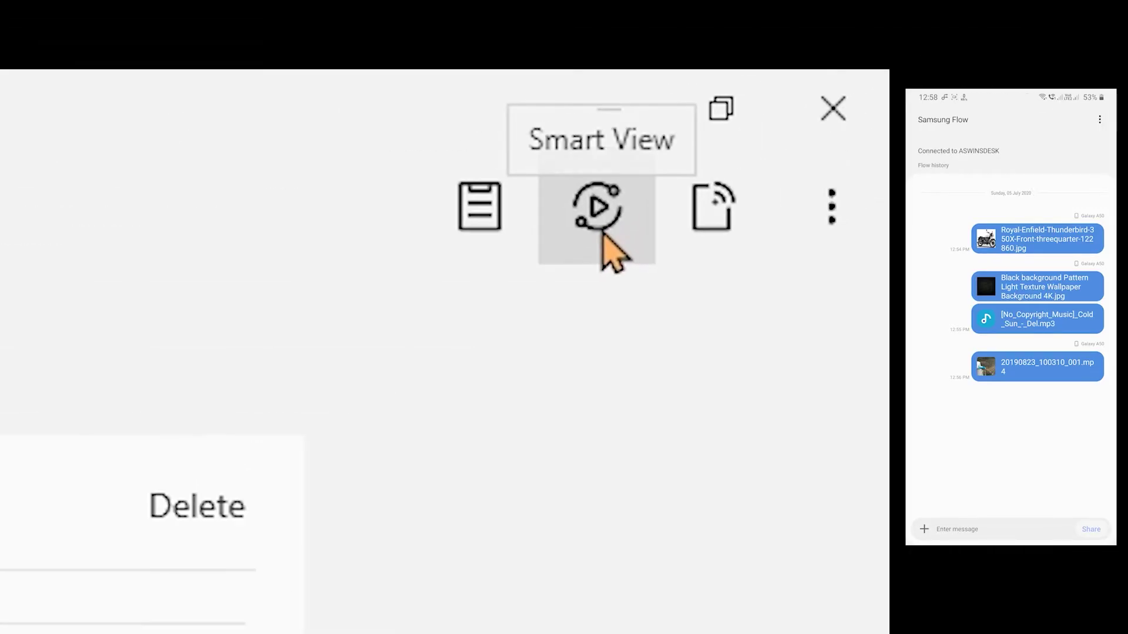
- Using Smart View mirroring, share the phone video 20180614_172821_001~2.mp4 through Samsung Flow and back out of the Gallery to the home screen
click(599, 226)
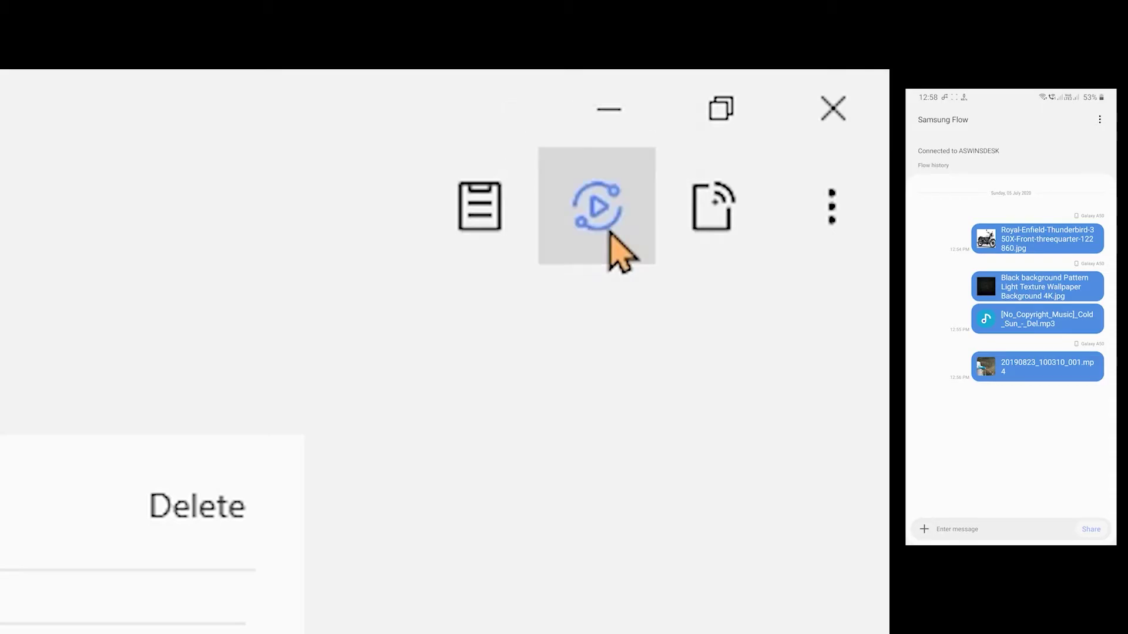
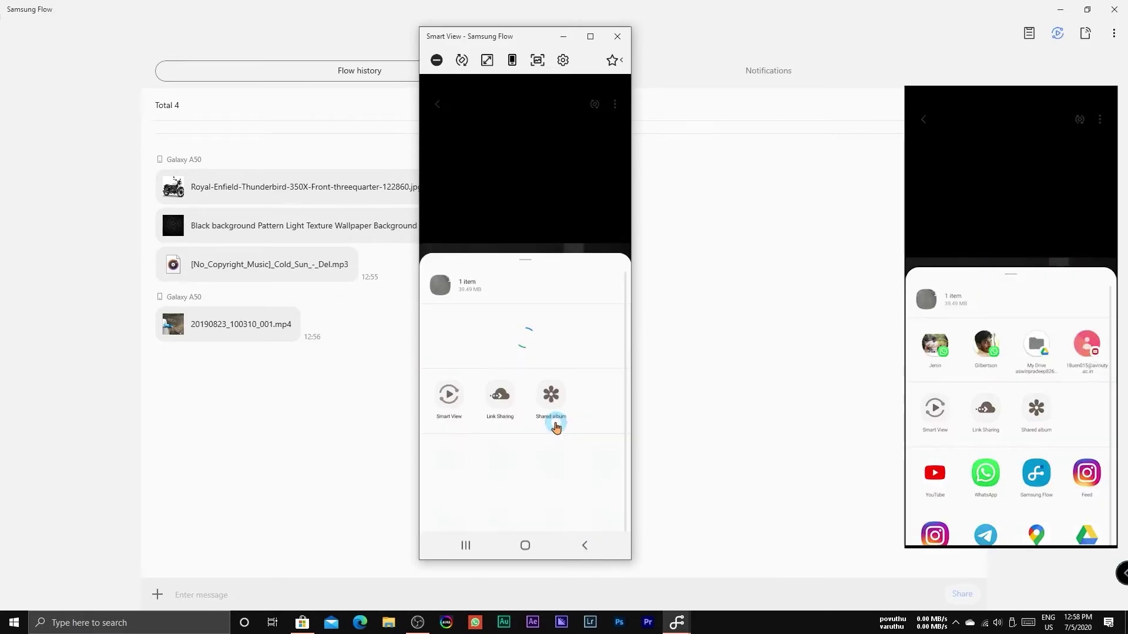
click(546, 463)
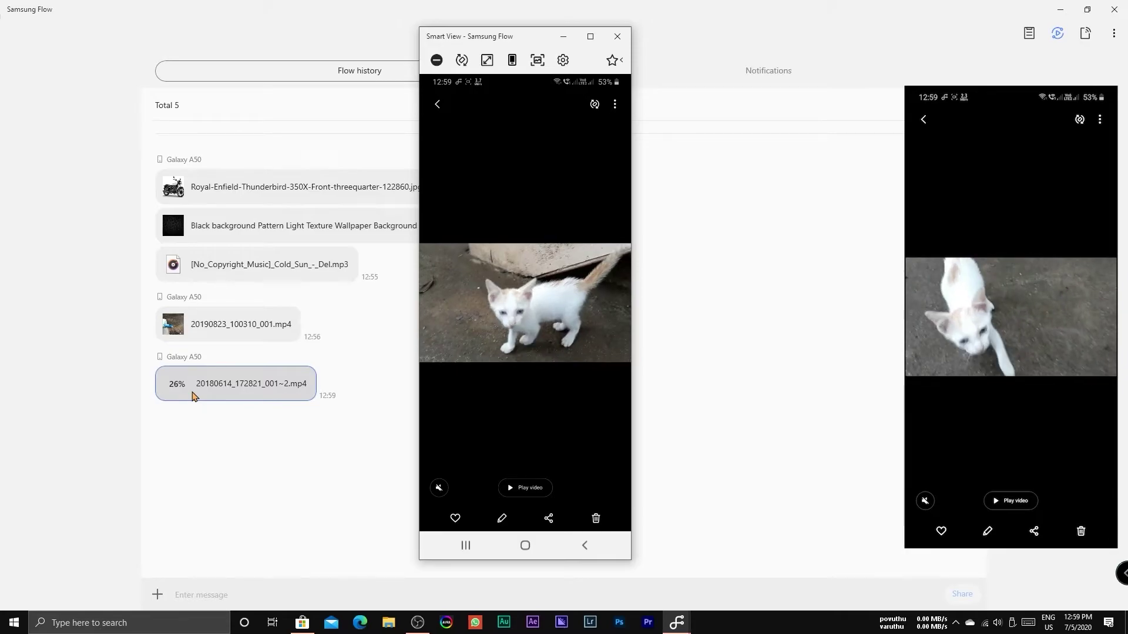
click(584, 547)
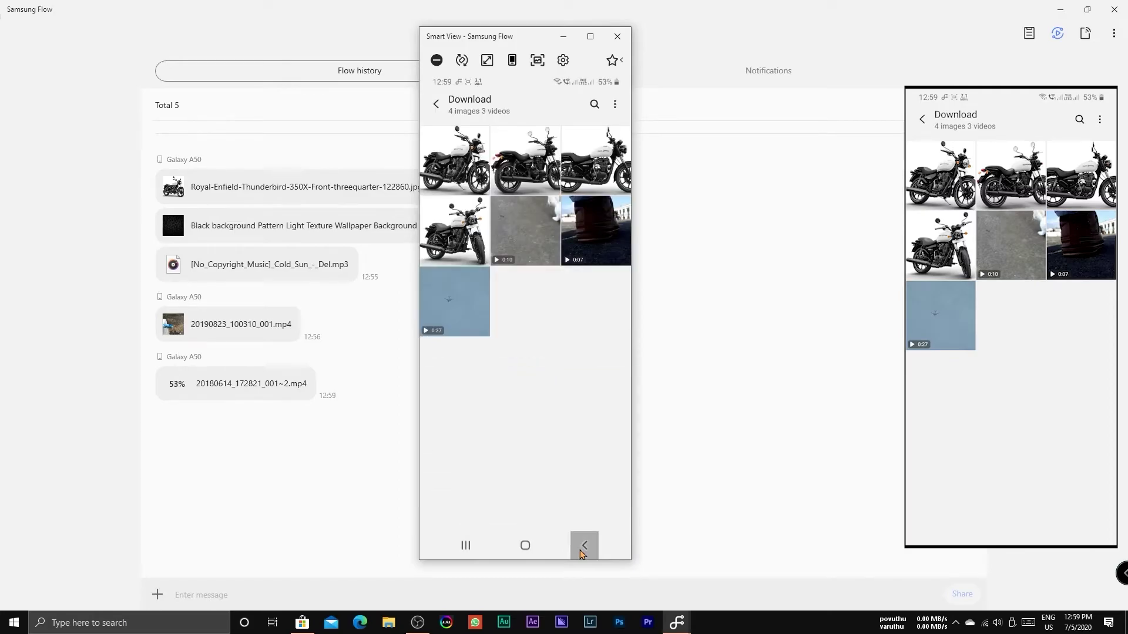
click(583, 546)
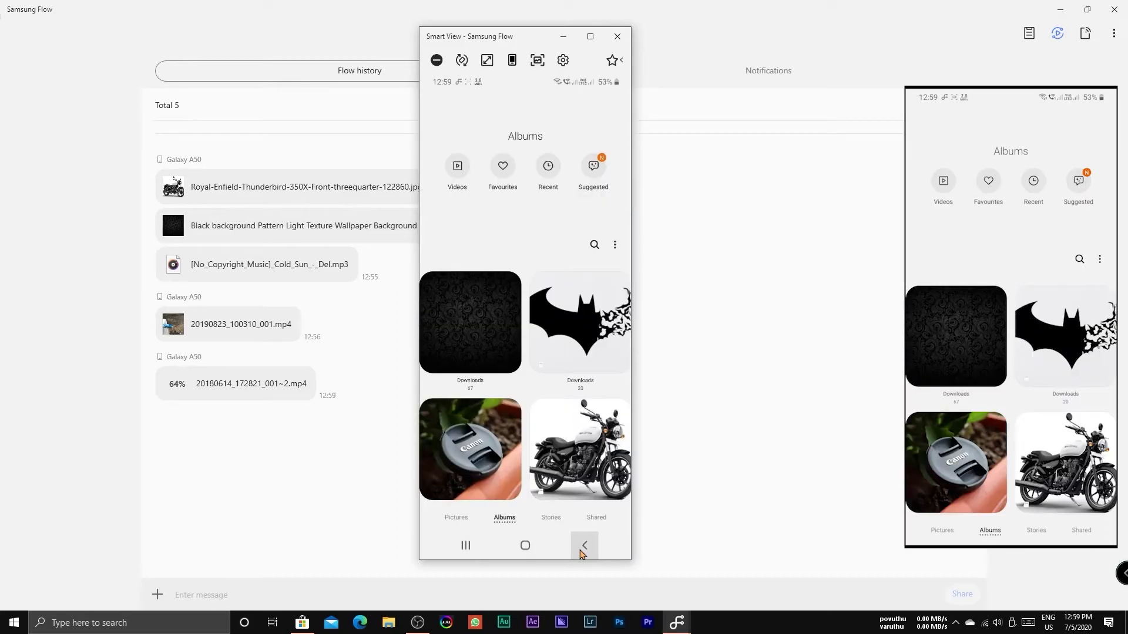
click(581, 552)
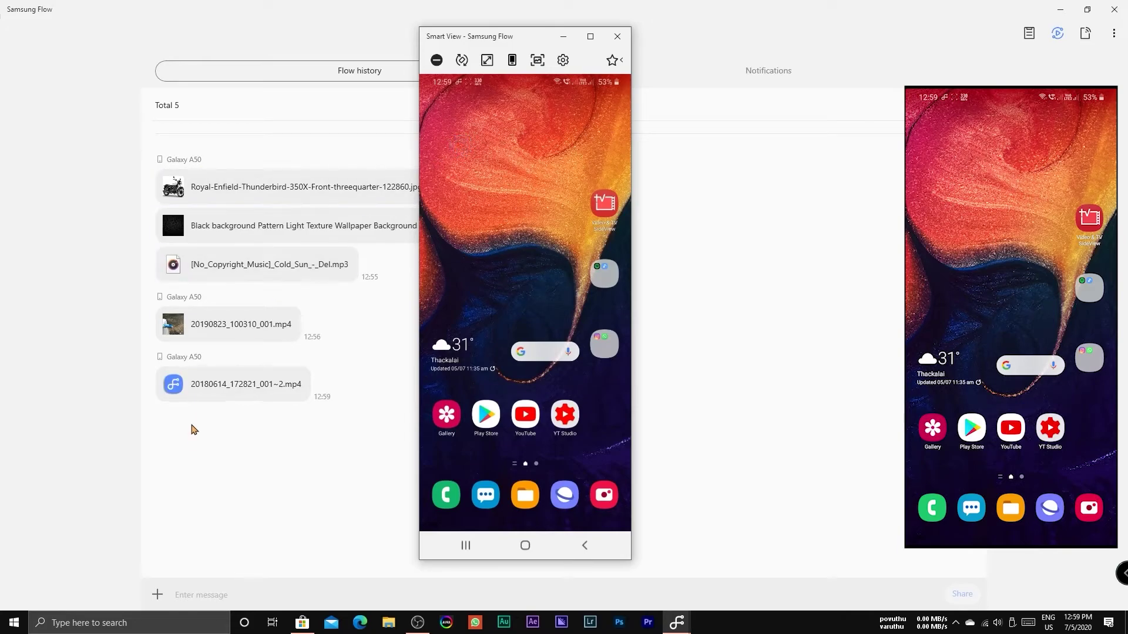
- Play the received 20180614_172821_001~2.mp4 on the PC, skip ahead in it and close the player
click(238, 394)
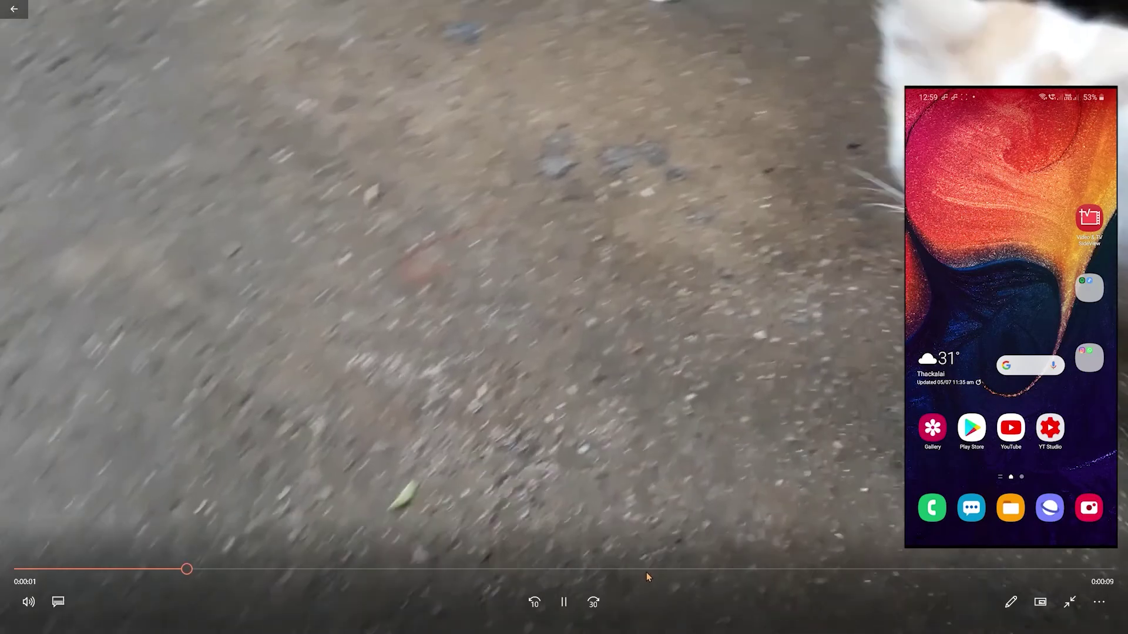
click(657, 570)
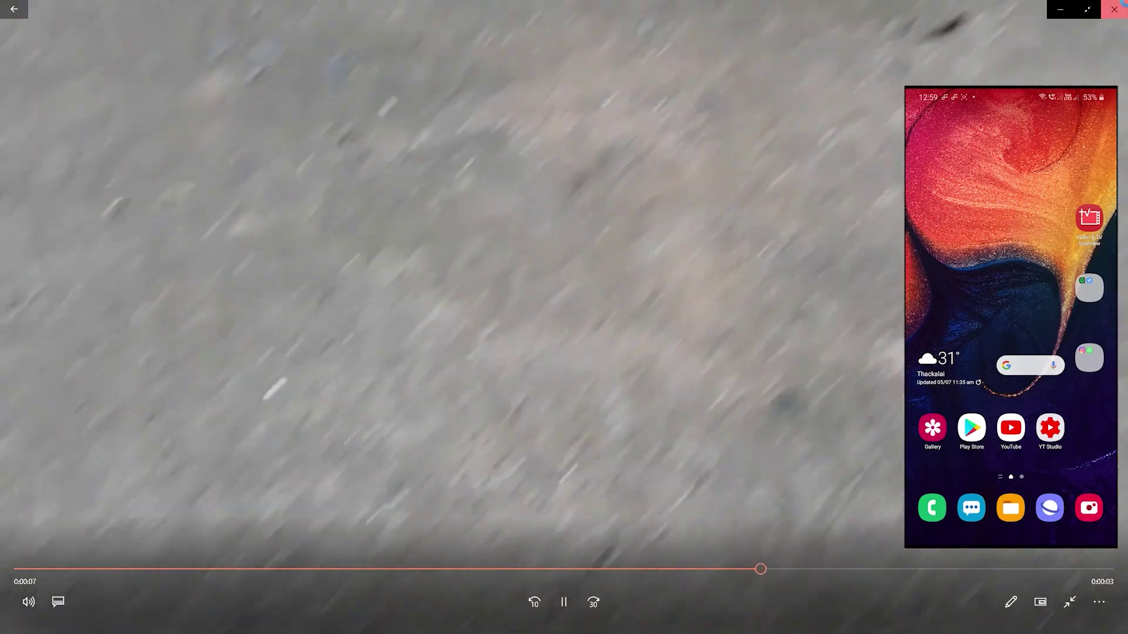
click(1115, 7)
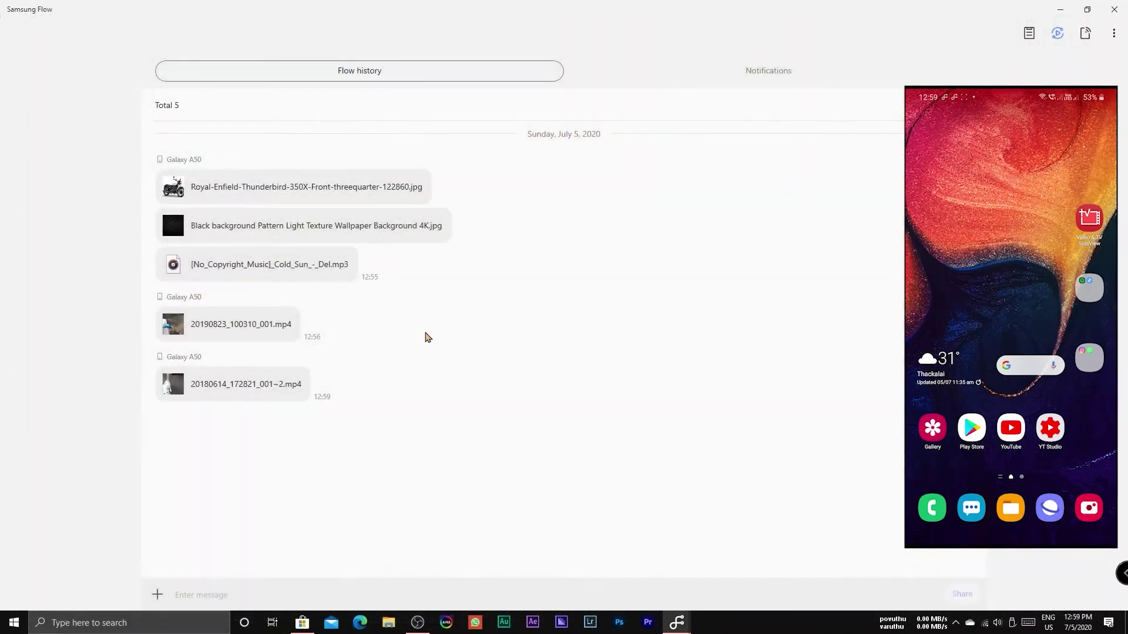
- Reopen the Smart View window to mirror the phone's screen on the PC
click(1057, 34)
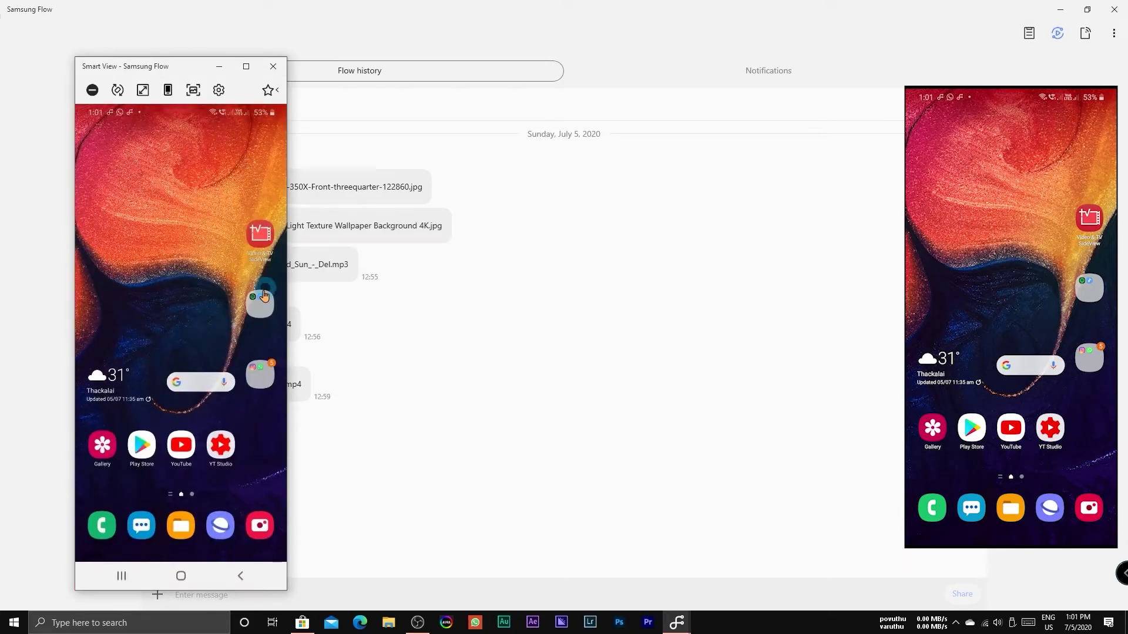
- On the mirrored phone, open Spotify, dismiss the Premium ad to view the This Is Taylor Swift playlist, and back out to the app folder
click(266, 294)
click(114, 297)
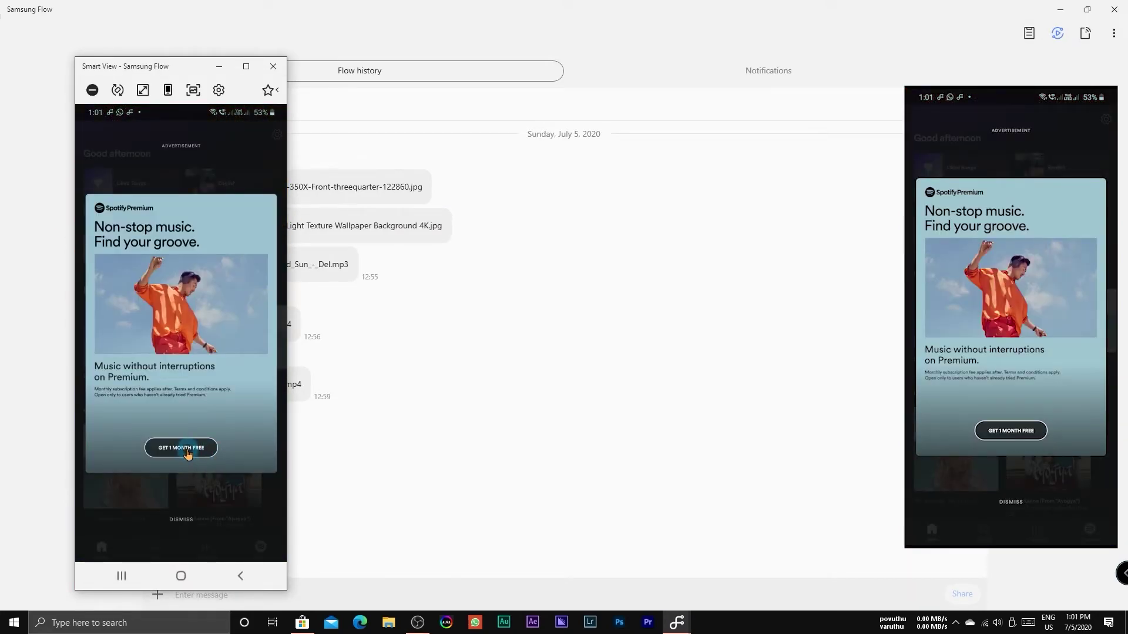
click(186, 520)
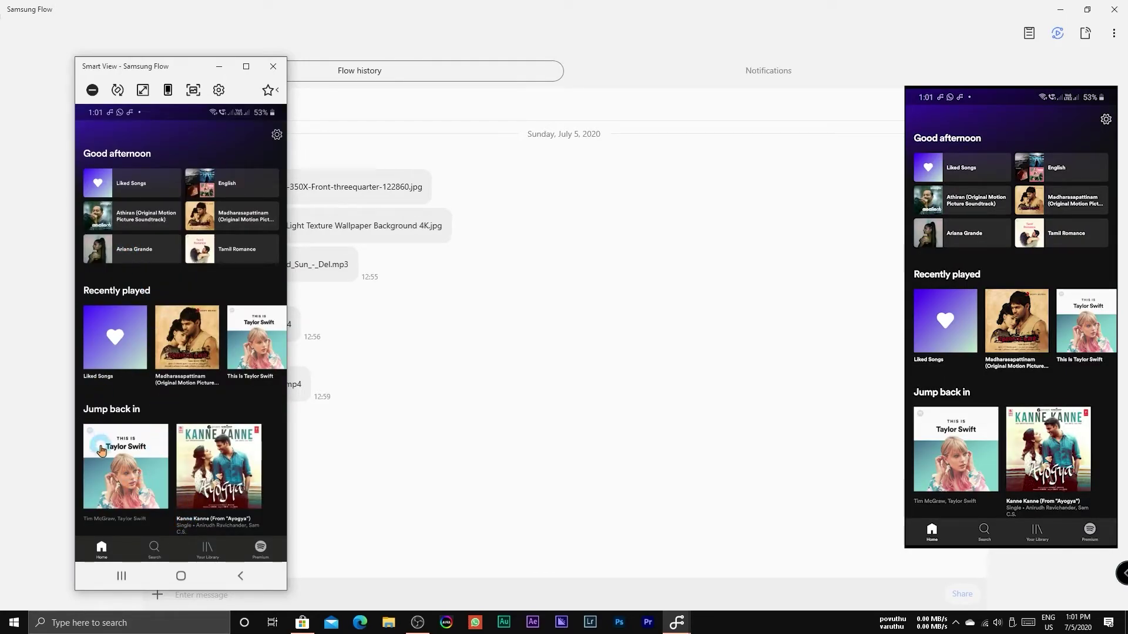
click(101, 451)
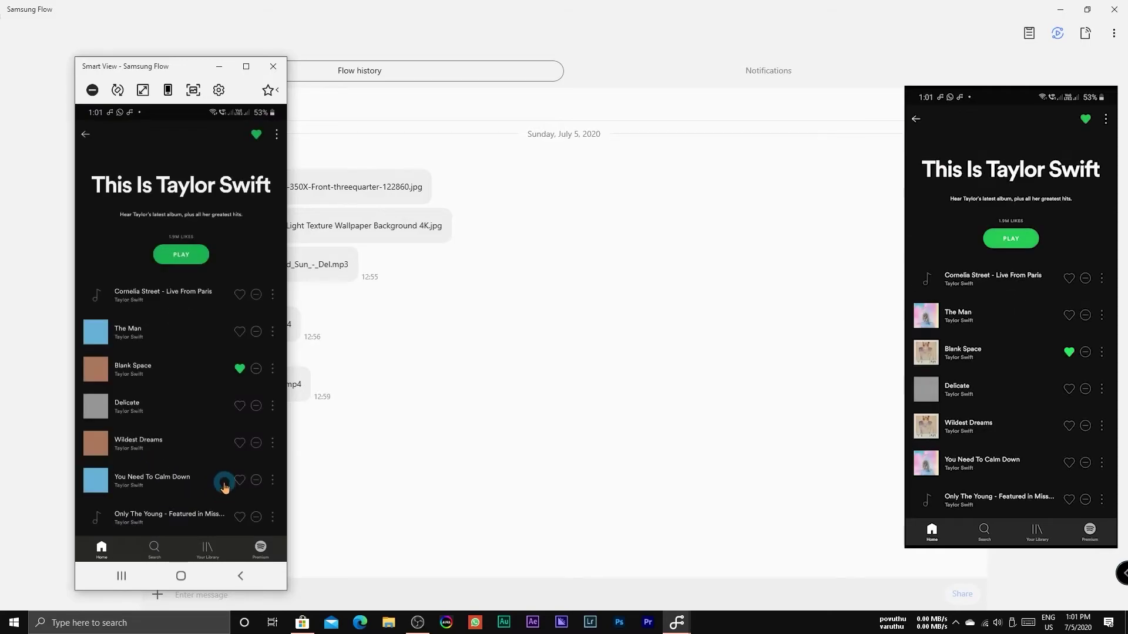
click(235, 580)
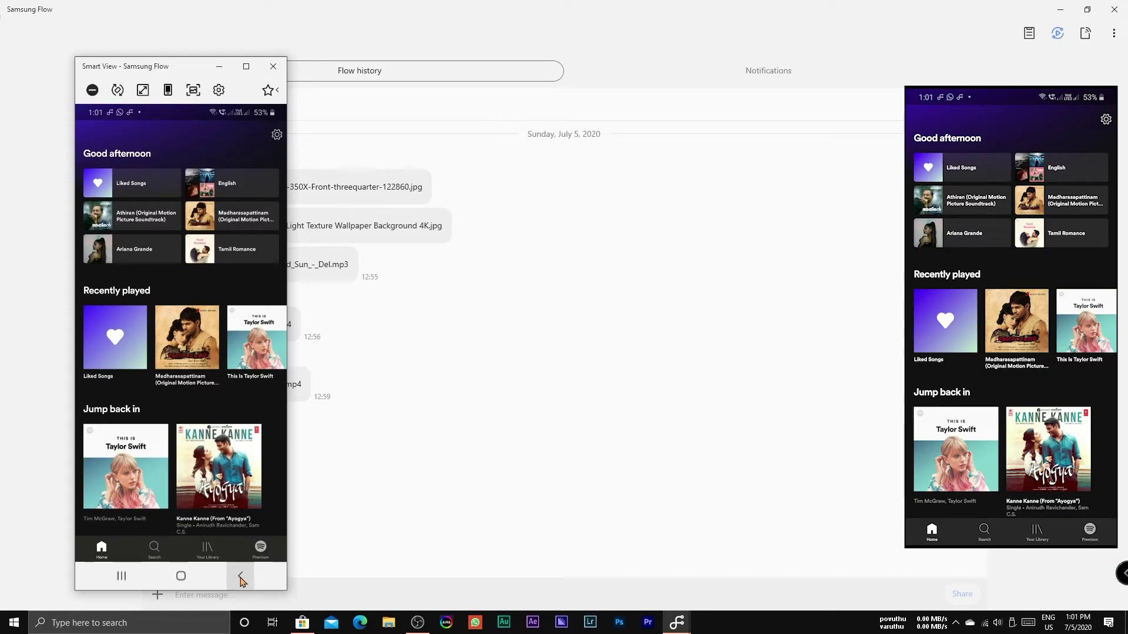
click(241, 580)
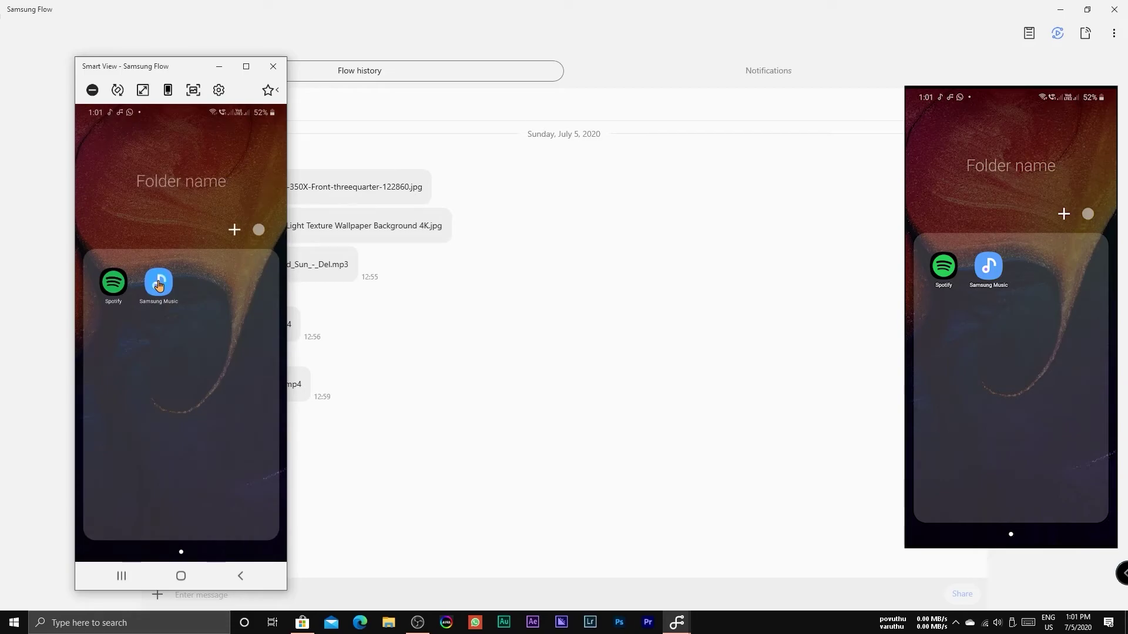
- In the phone's Samsung Music, play and pause Up Above - Pyrosion [Vlog No Copyright Music] and go back to the home screen
click(159, 285)
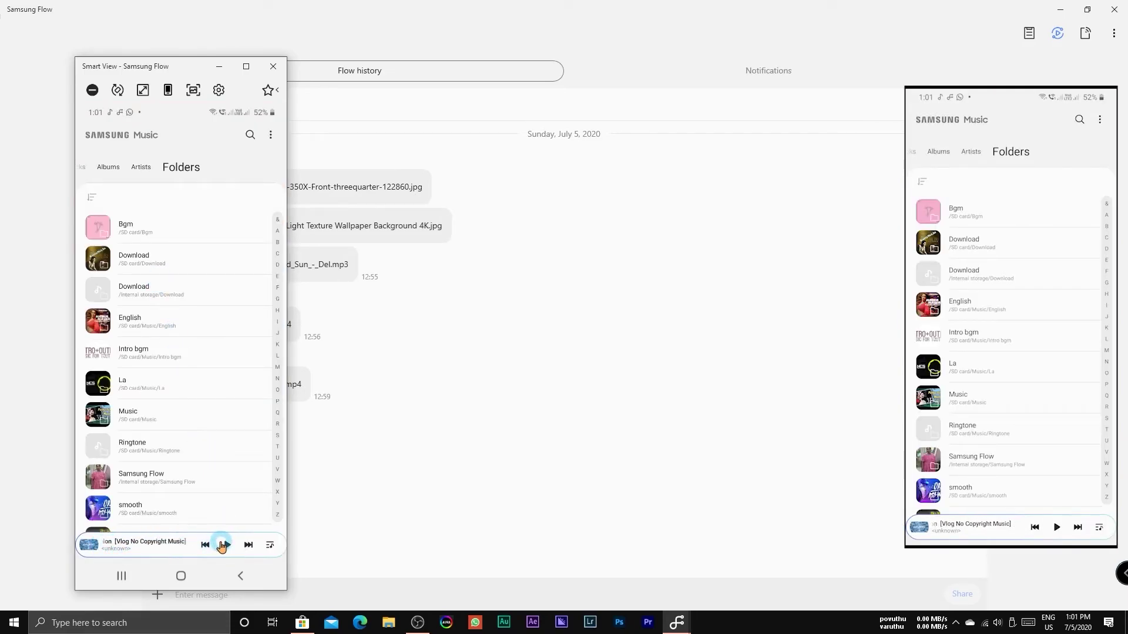
click(157, 545)
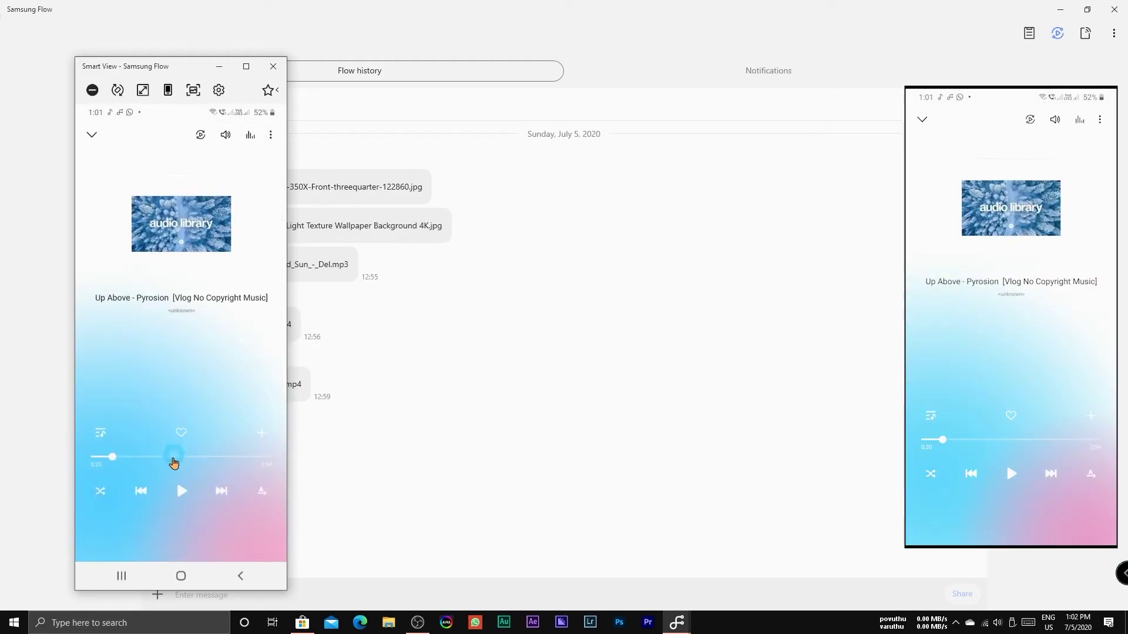
click(184, 492)
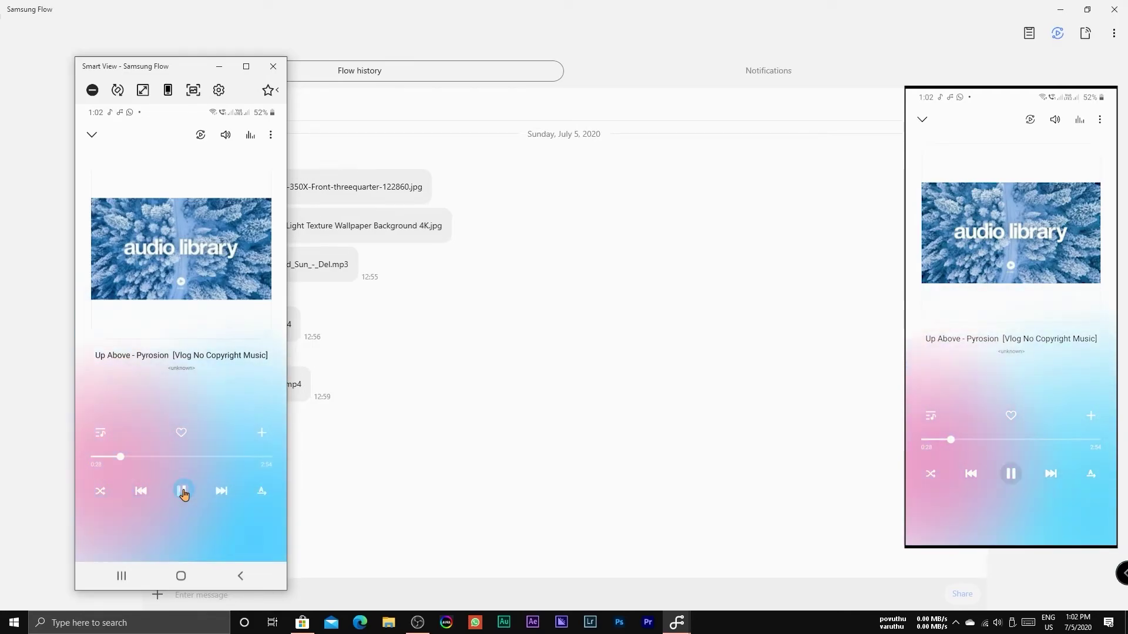
click(183, 492)
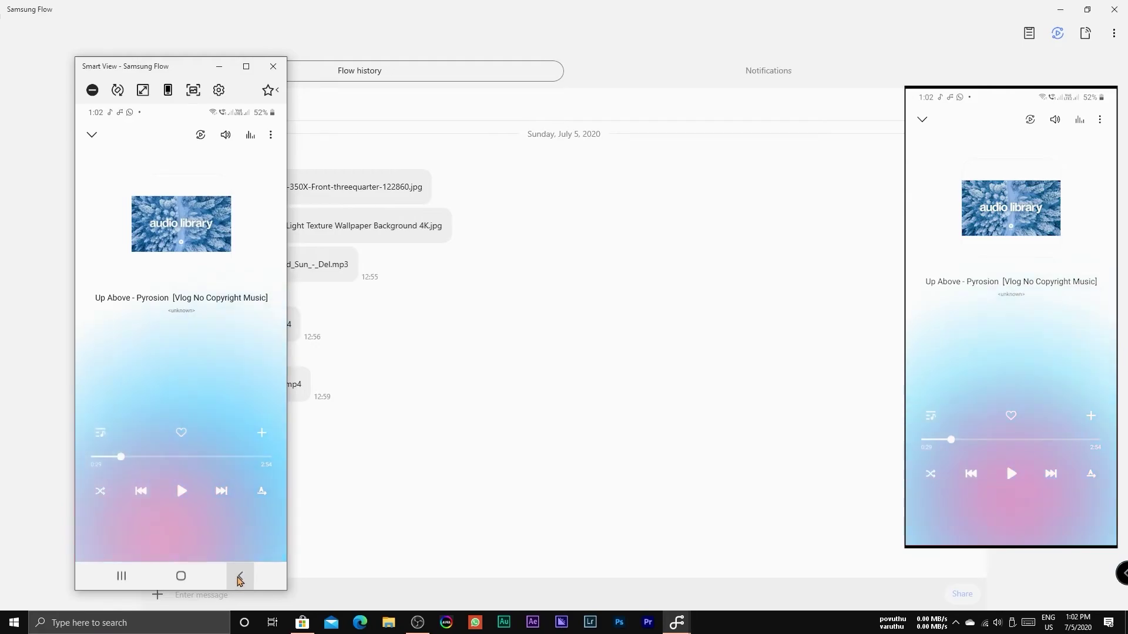
click(240, 576)
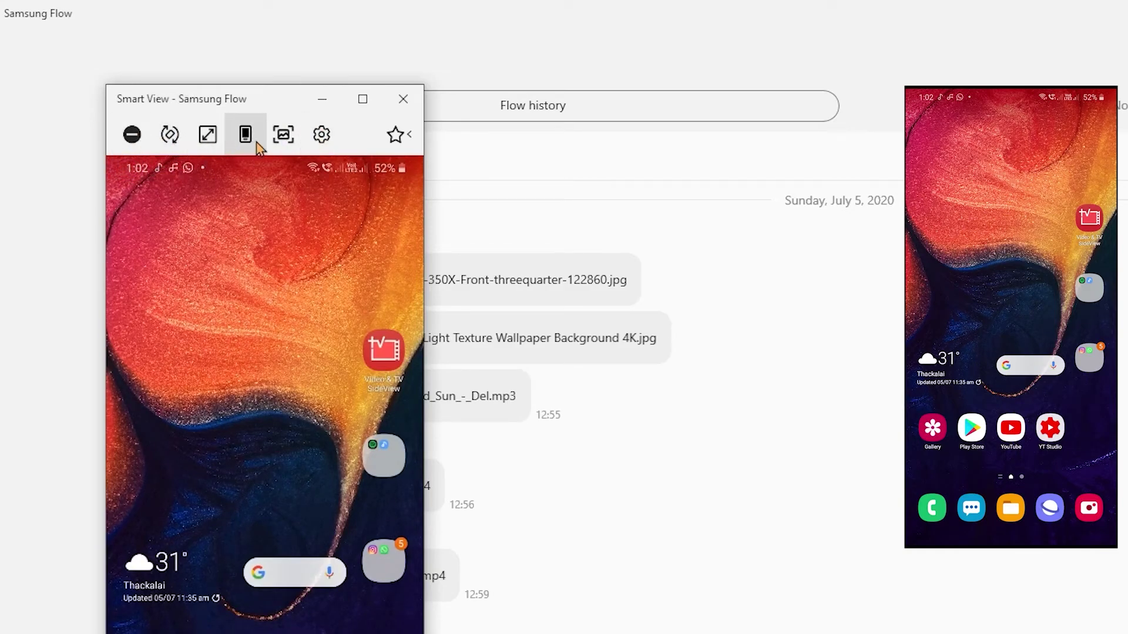
- Rotate the mirrored screen to landscape, swipe to the second home page, and show it in full screen before returning to the window
click(161, 151)
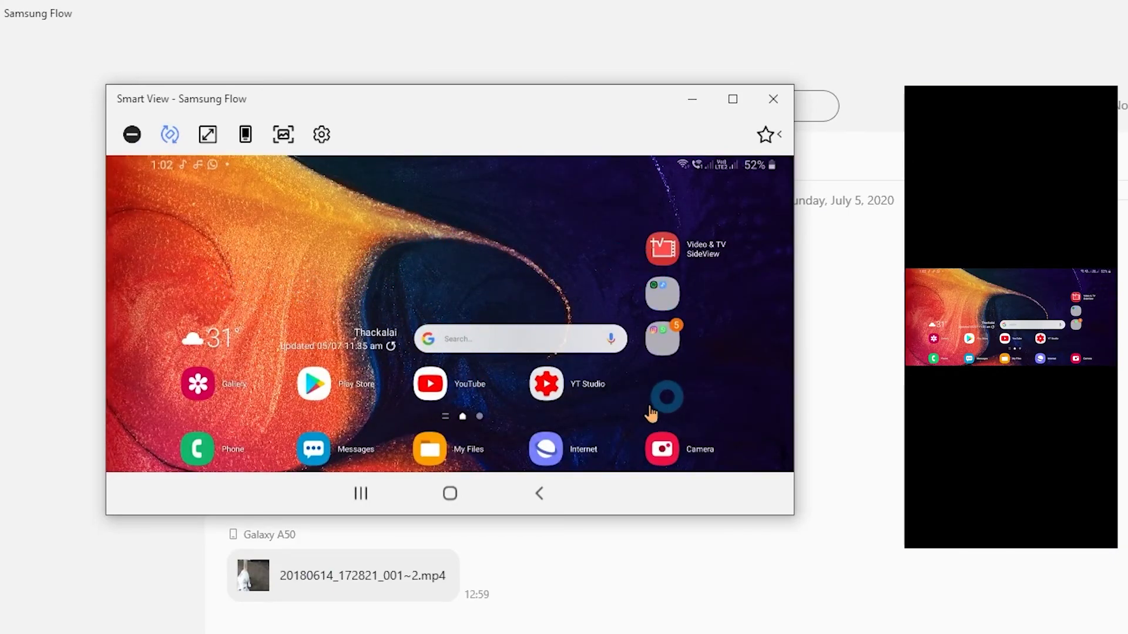
drag(326, 316, 298, 188)
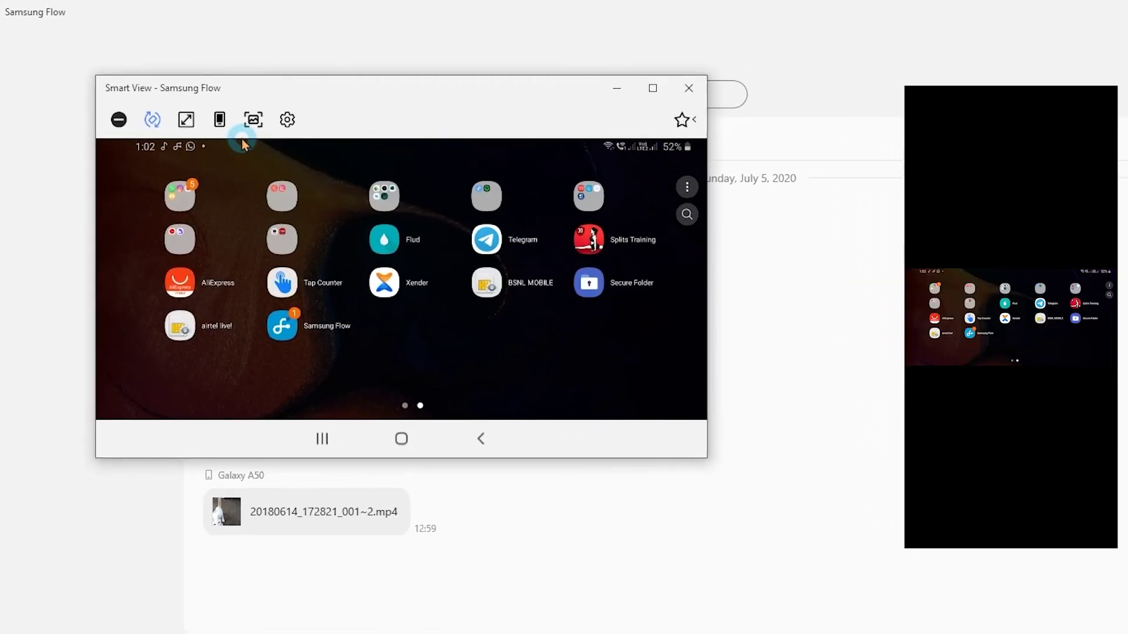
click(186, 120)
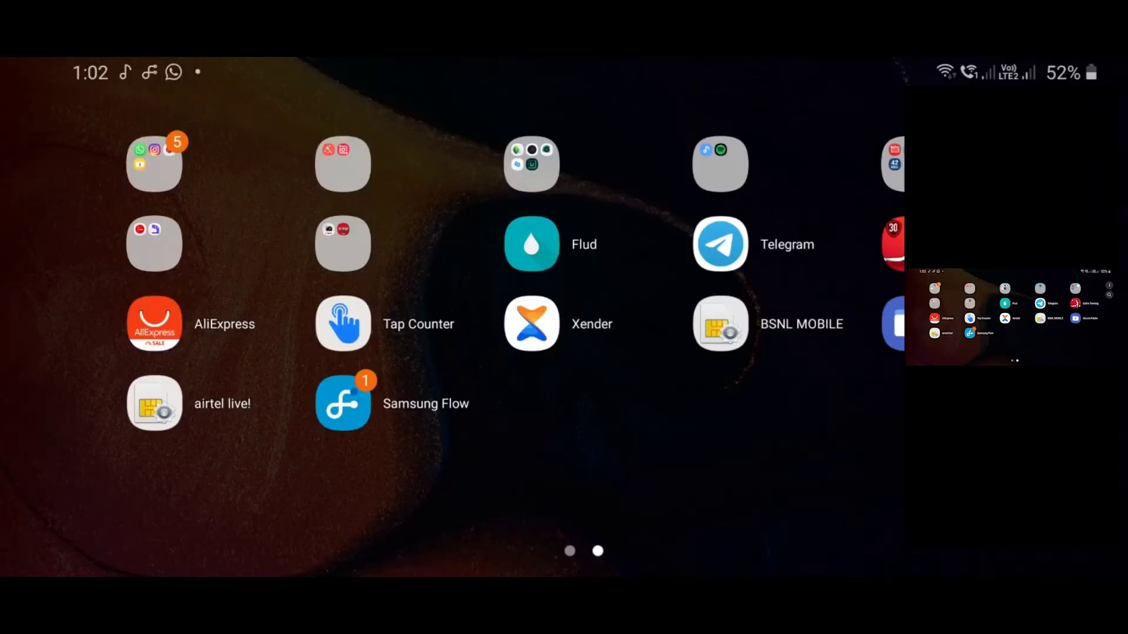
mouse_move(1032, 5)
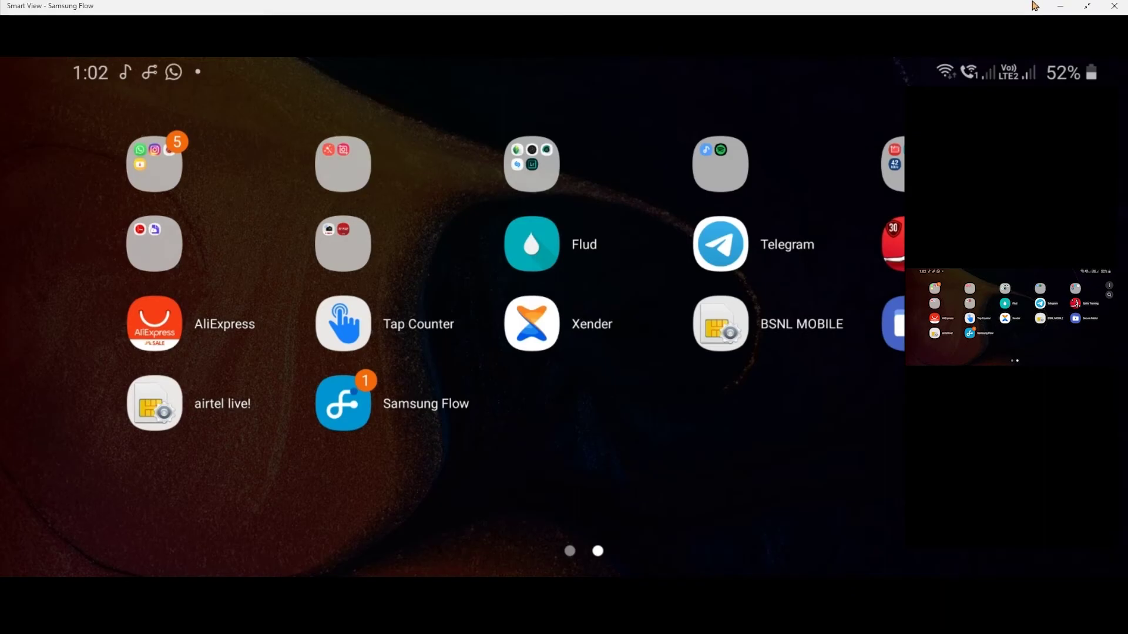
click(1087, 7)
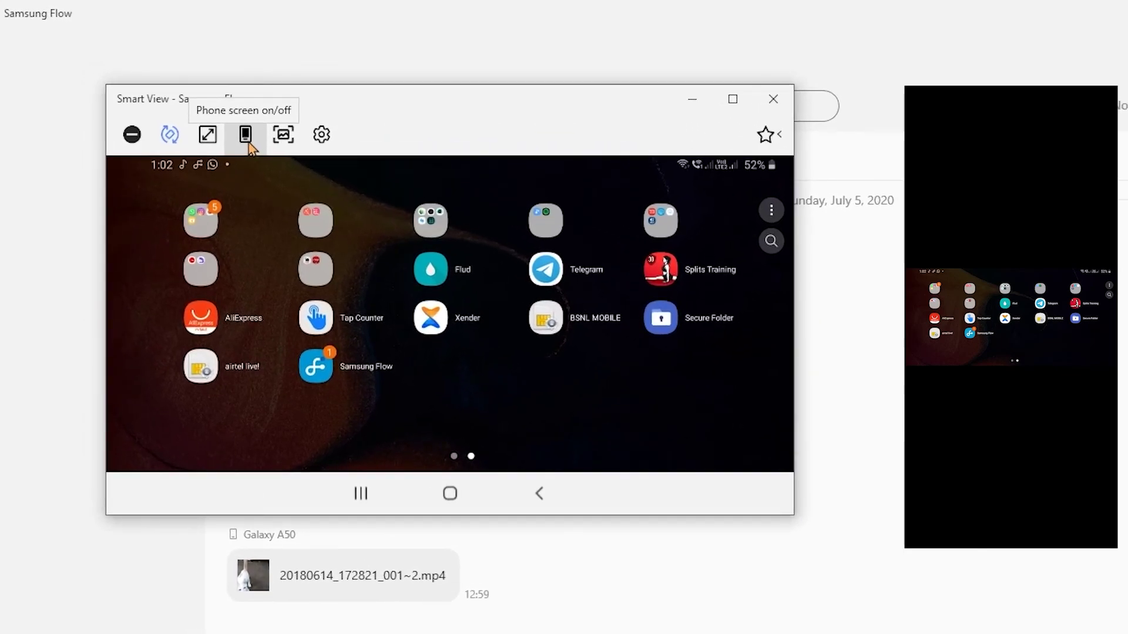
- Toggle the phone's physical screen while mirroring and swipe back to the main home page
click(247, 141)
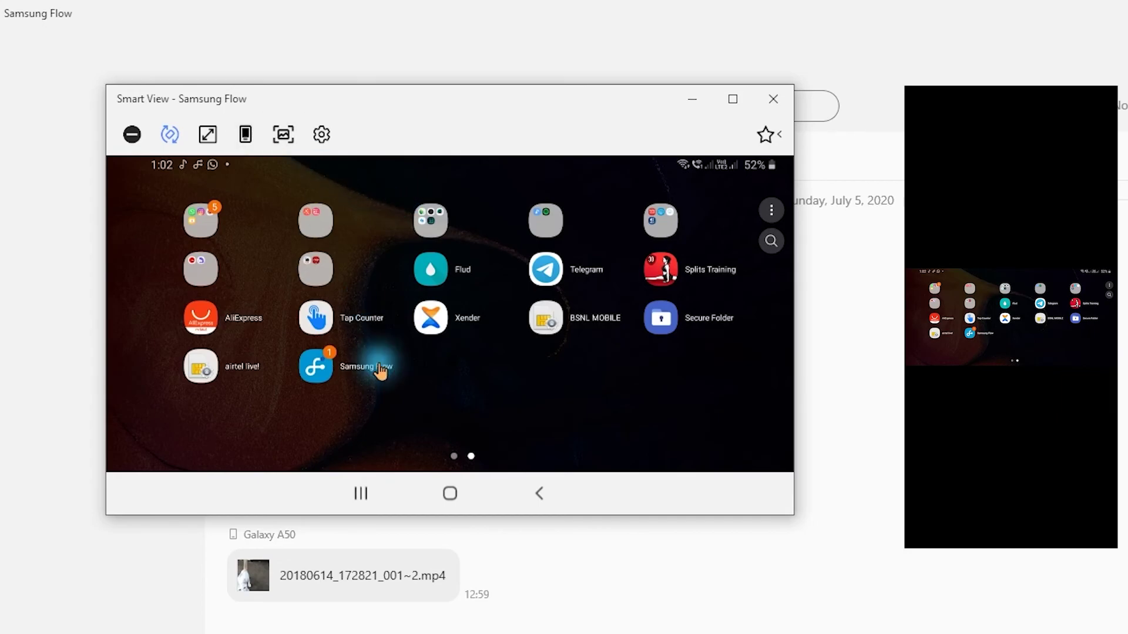
drag(378, 371, 381, 194)
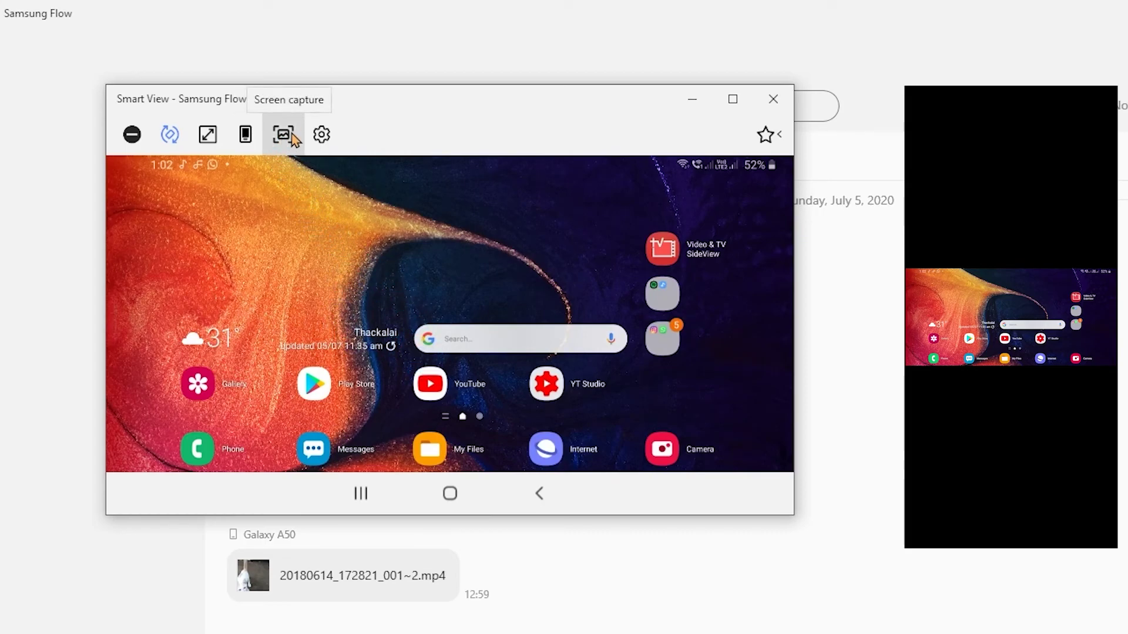
- Set the mirroring resolution to Low and check the picture in full screen before returning to the window
click(323, 145)
mouse_move(323, 186)
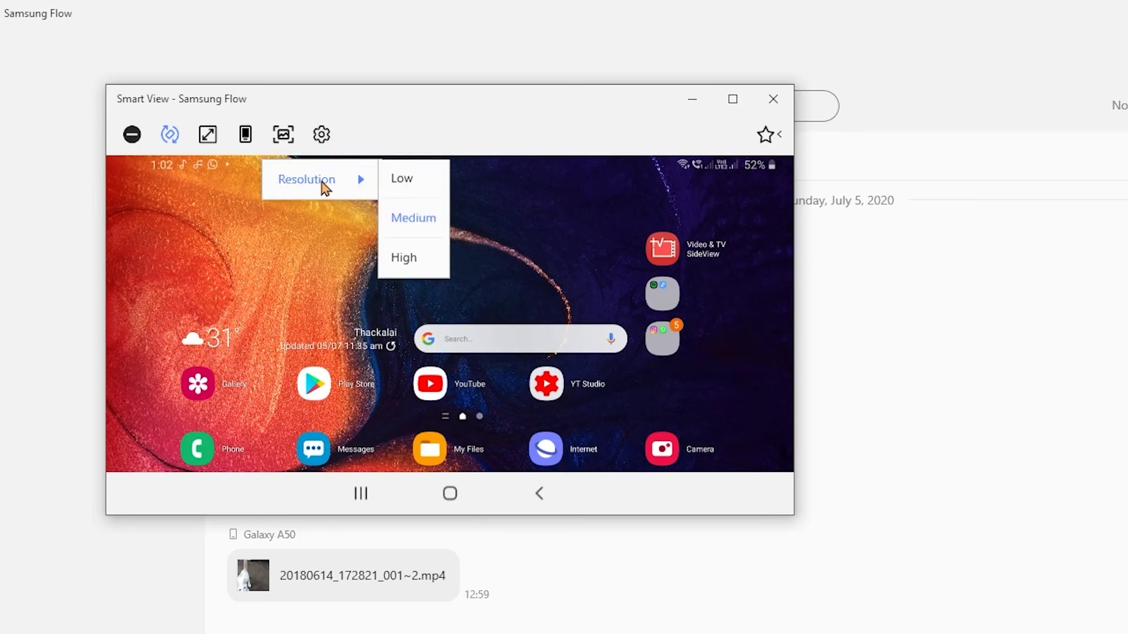
click(413, 192)
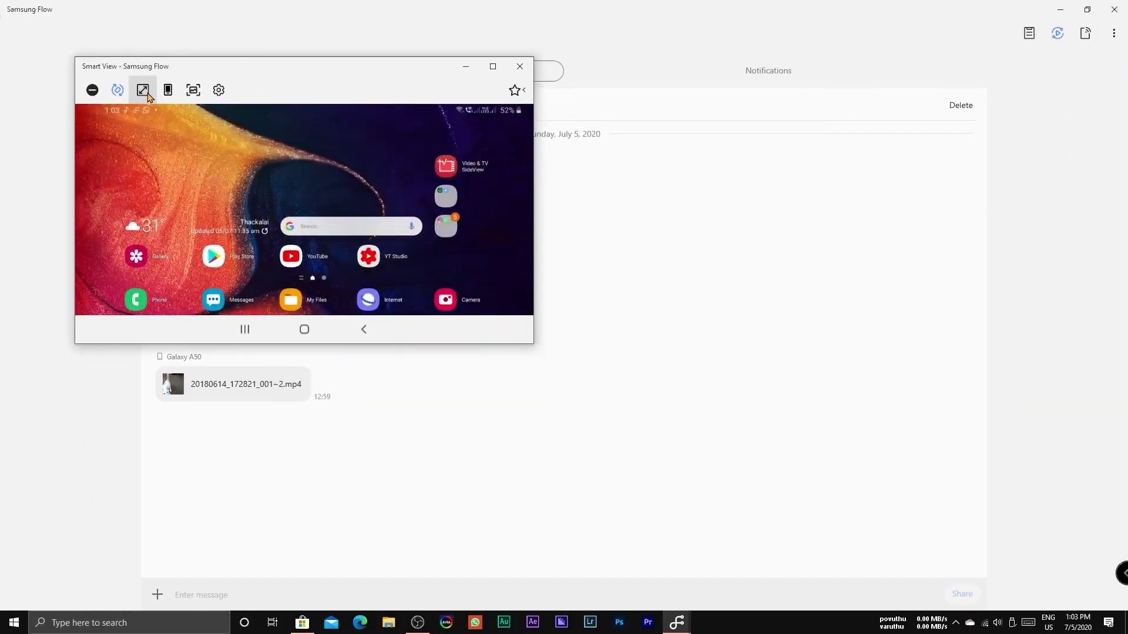
click(146, 93)
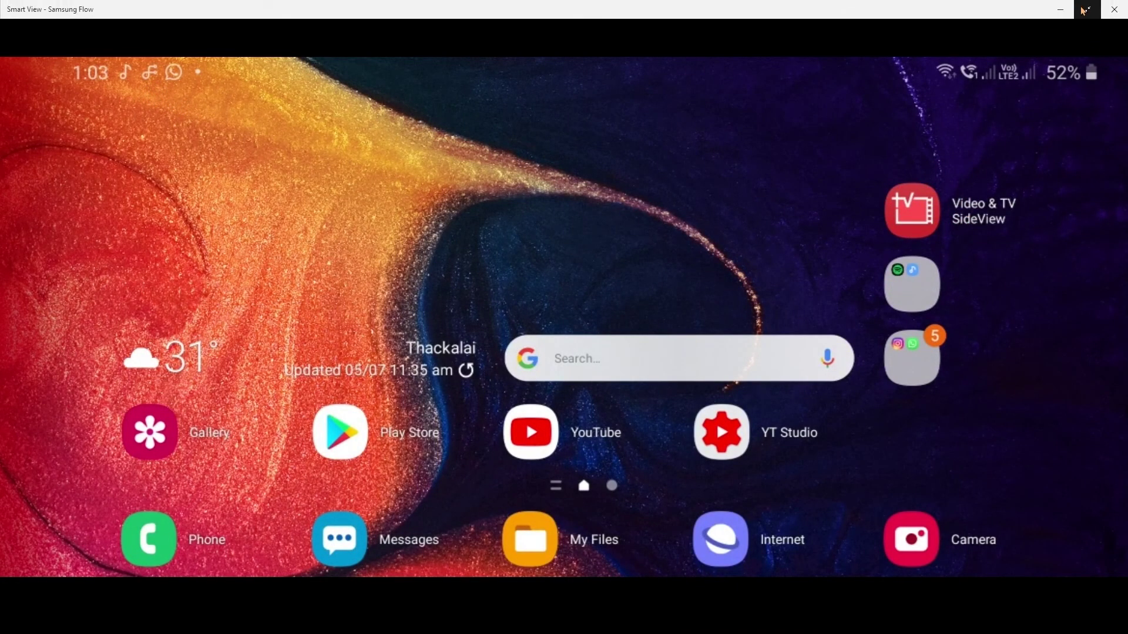
click(1081, 9)
- Set the mirroring resolution to High and compare the picture in full screen before returning to the window
click(218, 90)
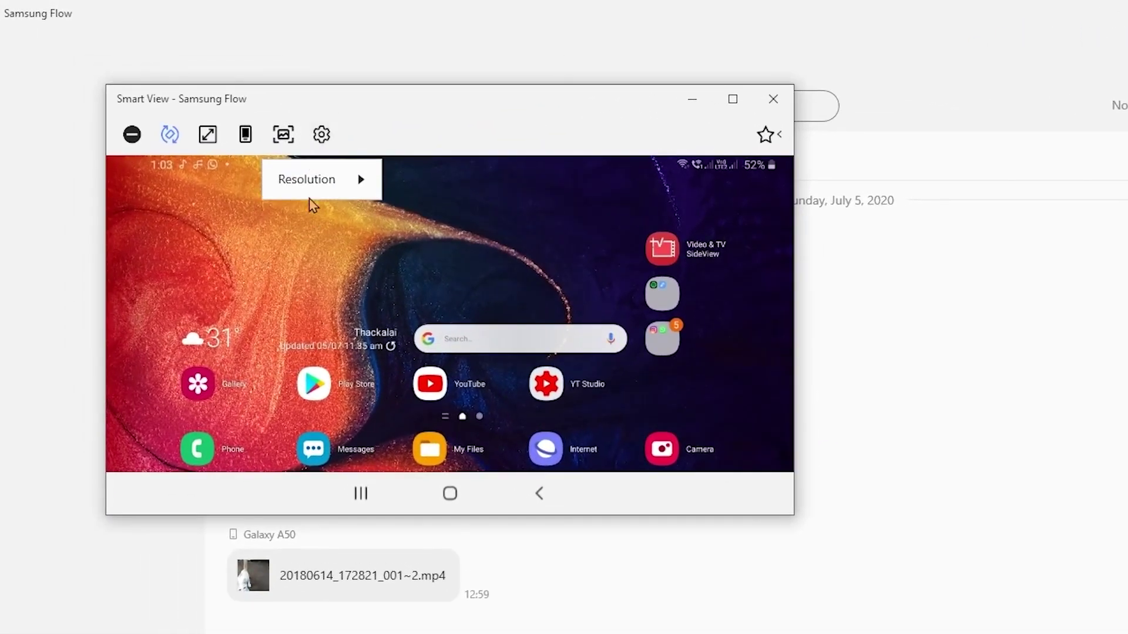
mouse_move(210, 132)
click(383, 260)
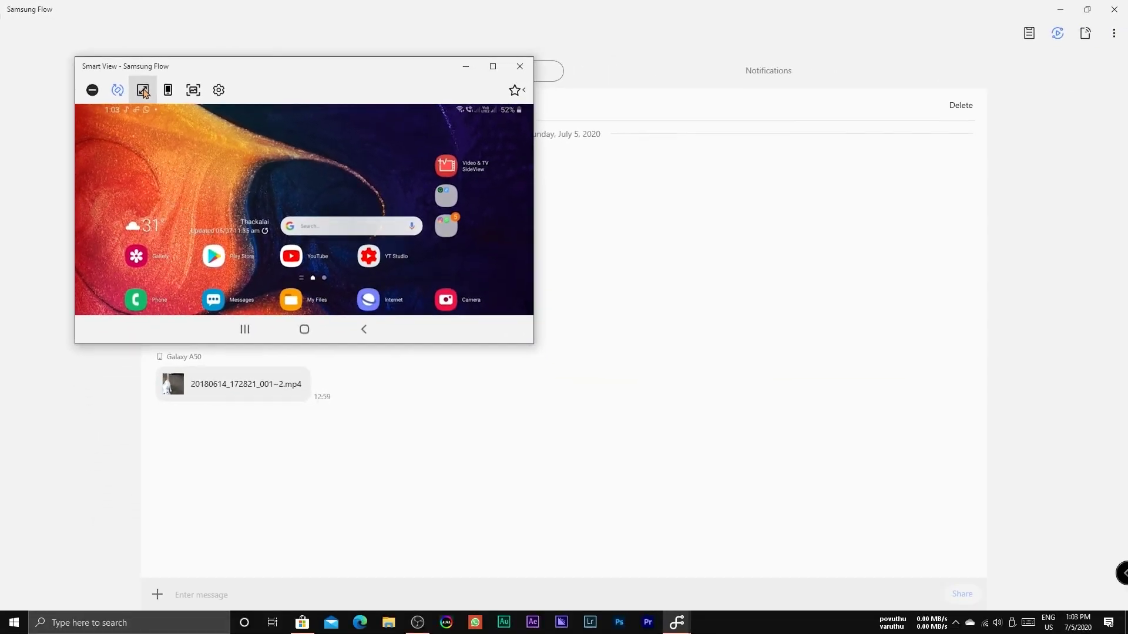
click(207, 134)
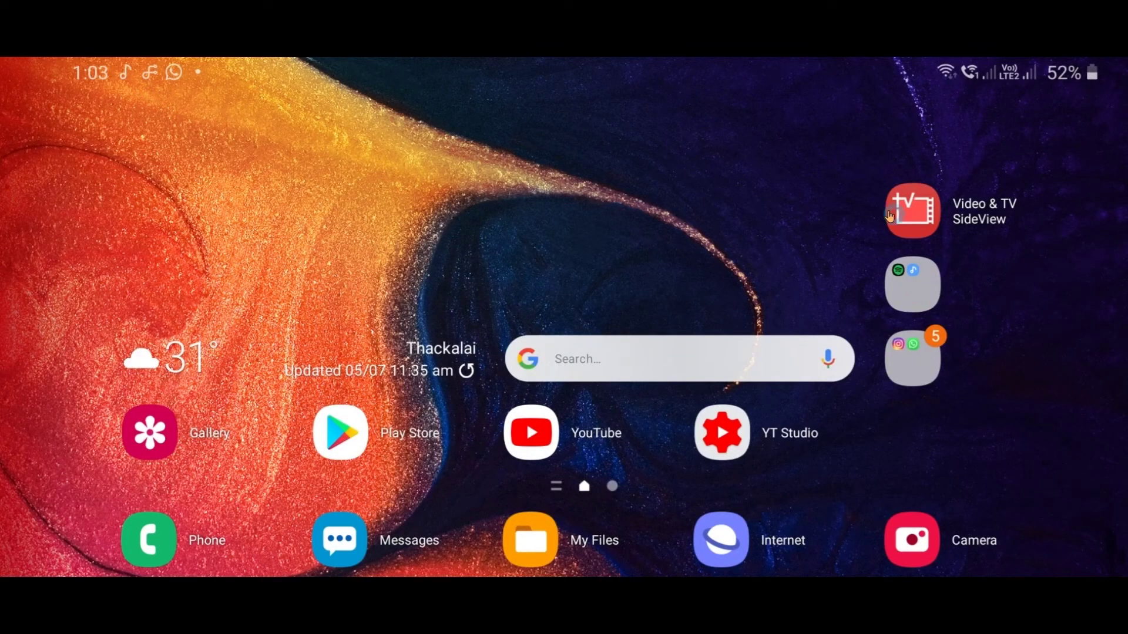
click(1053, 7)
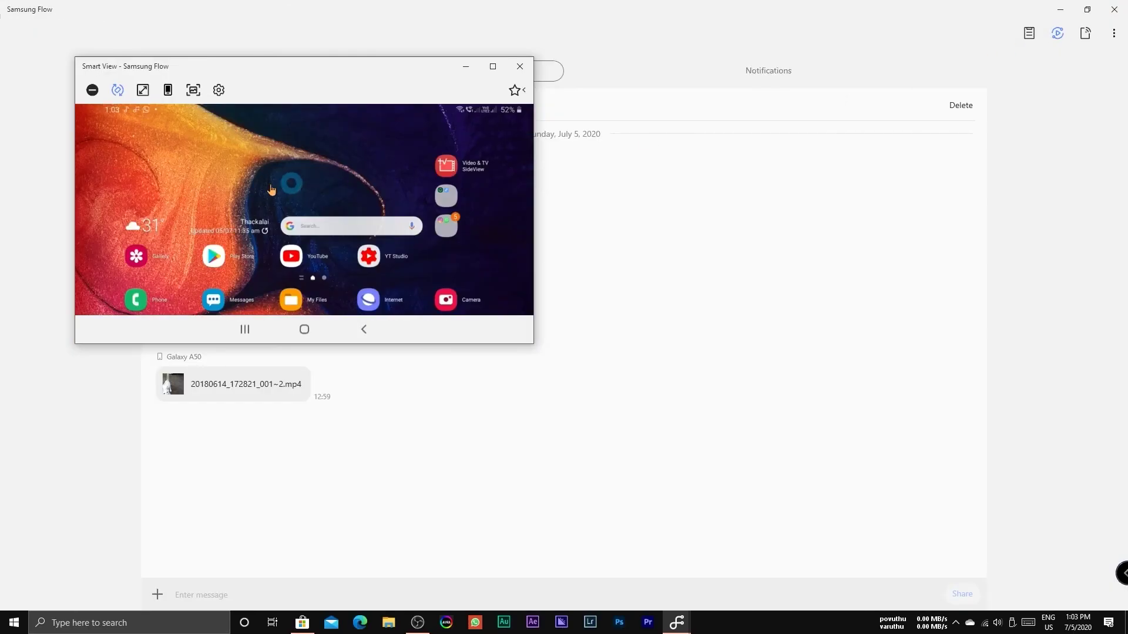
- Set the mirroring resolution to Medium, try swiping on the mirrored home screen, and close the Smart View window
click(221, 90)
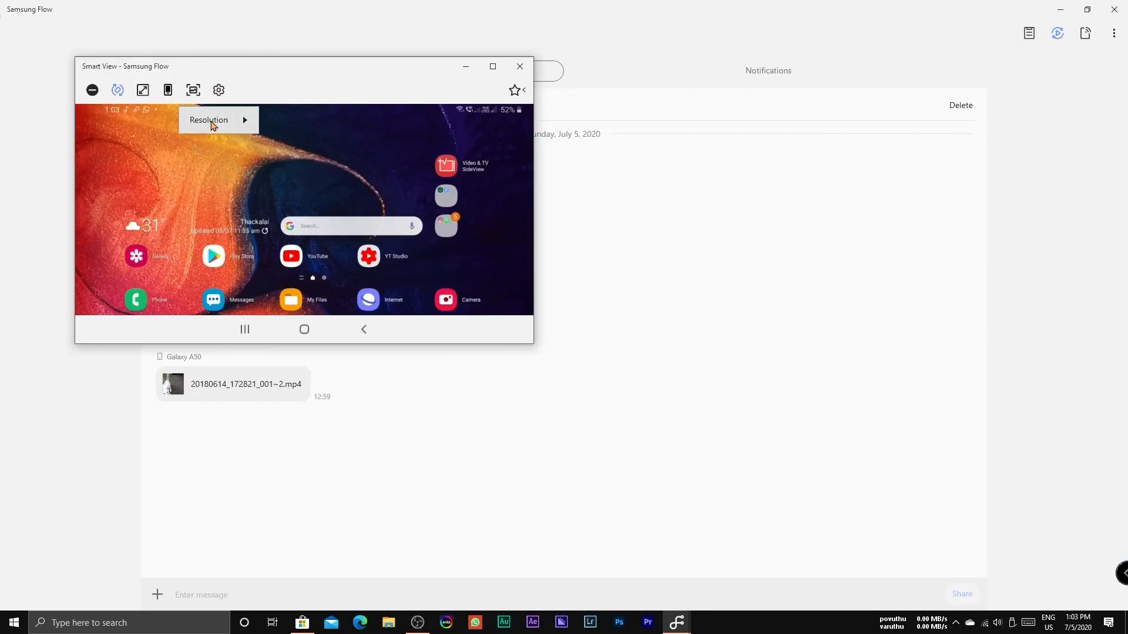
mouse_move(211, 123)
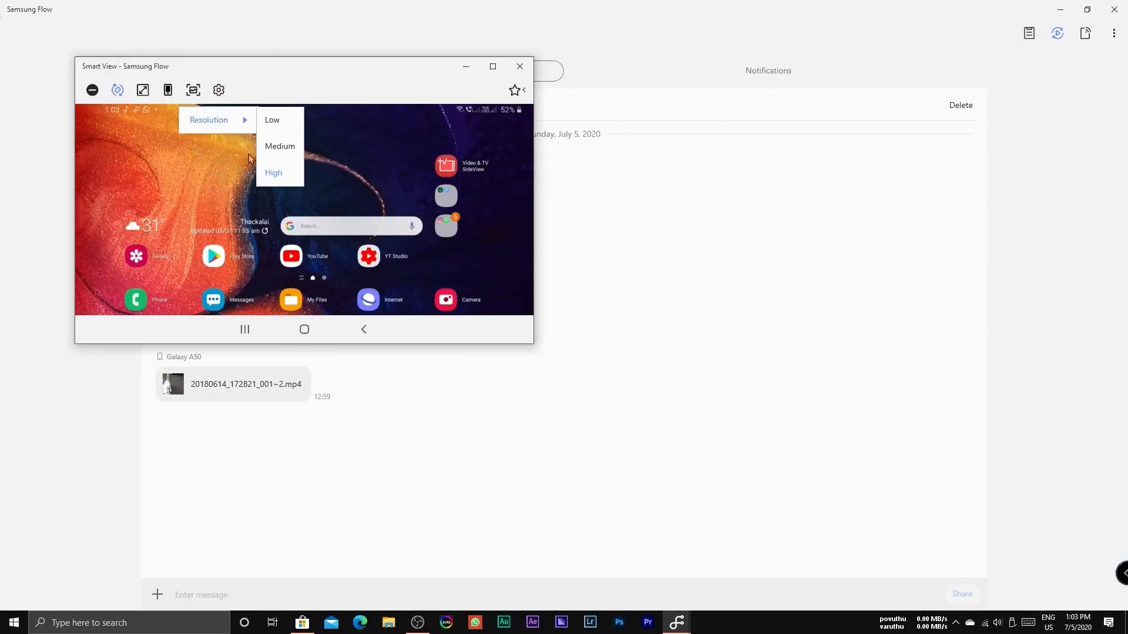
click(279, 148)
drag(312, 182, 330, 265)
drag(383, 189, 364, 215)
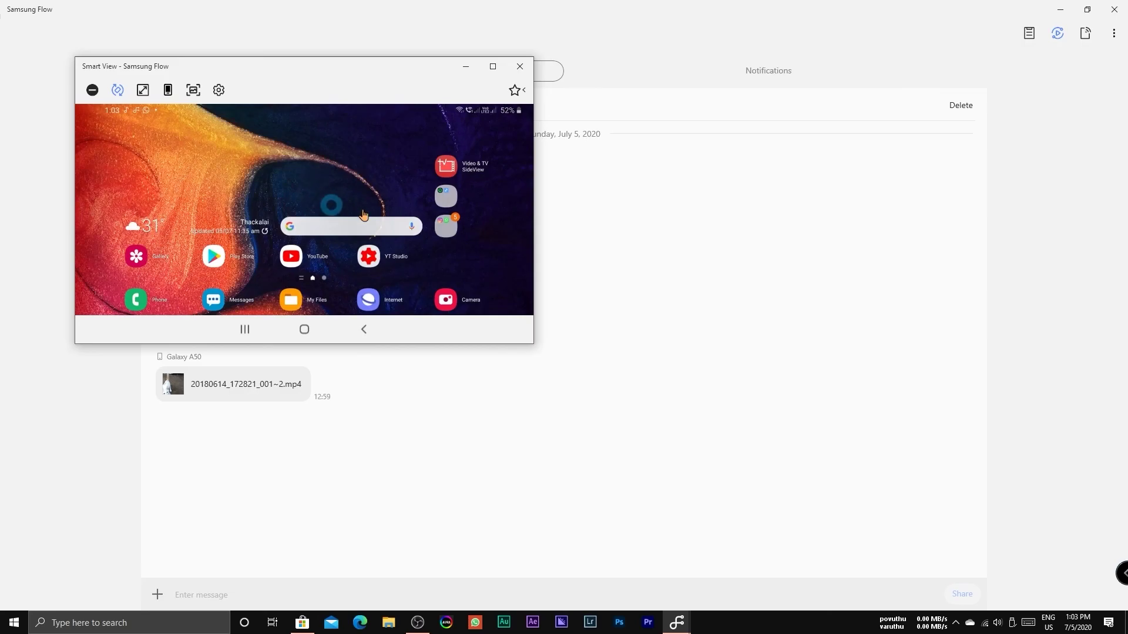
click(524, 69)
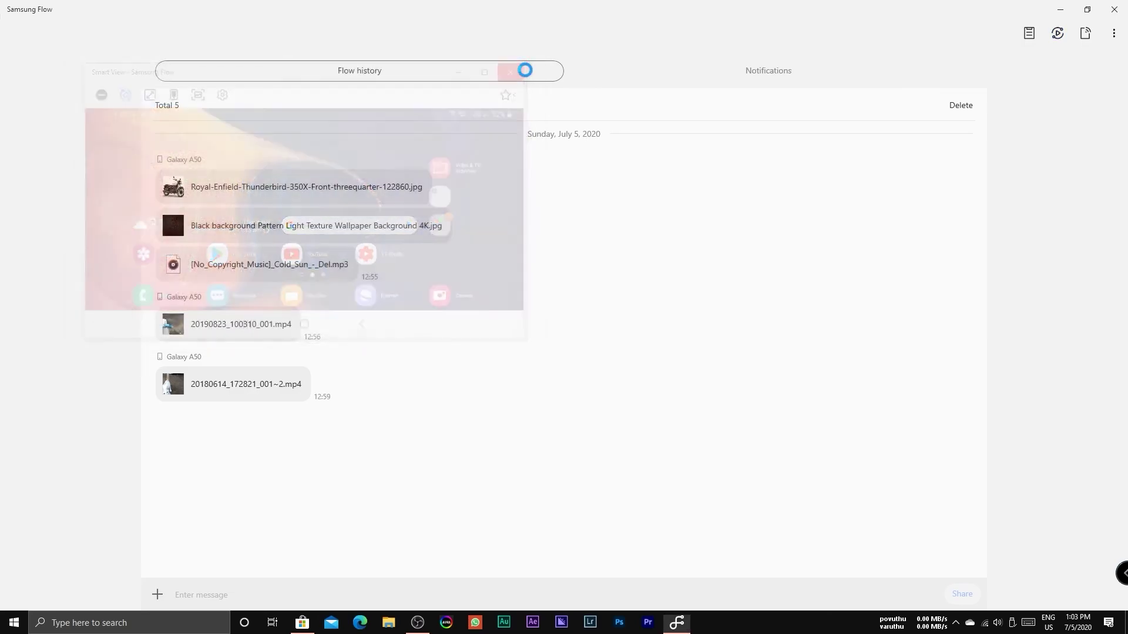